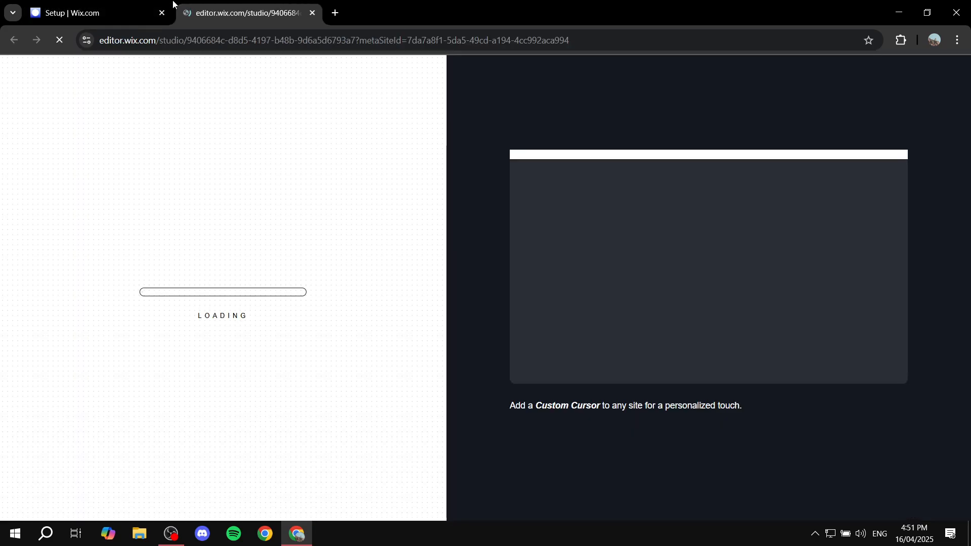
pyautogui.click(141, 4)
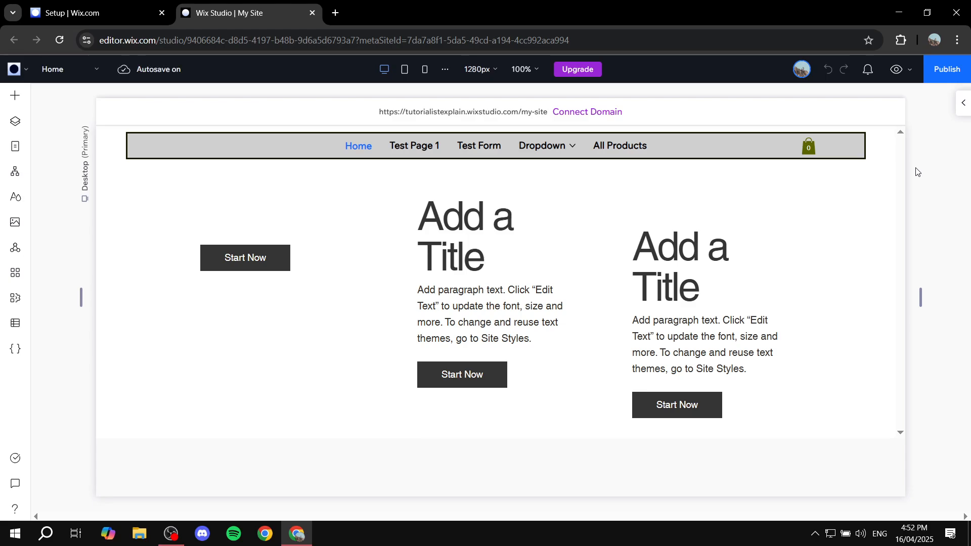
pyautogui.click(936, 237)
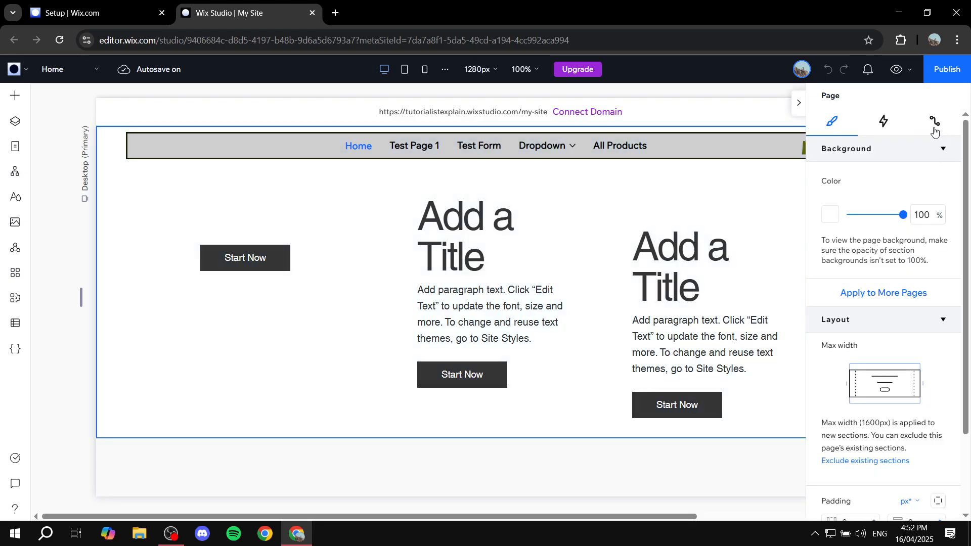
pyautogui.click(801, 103)
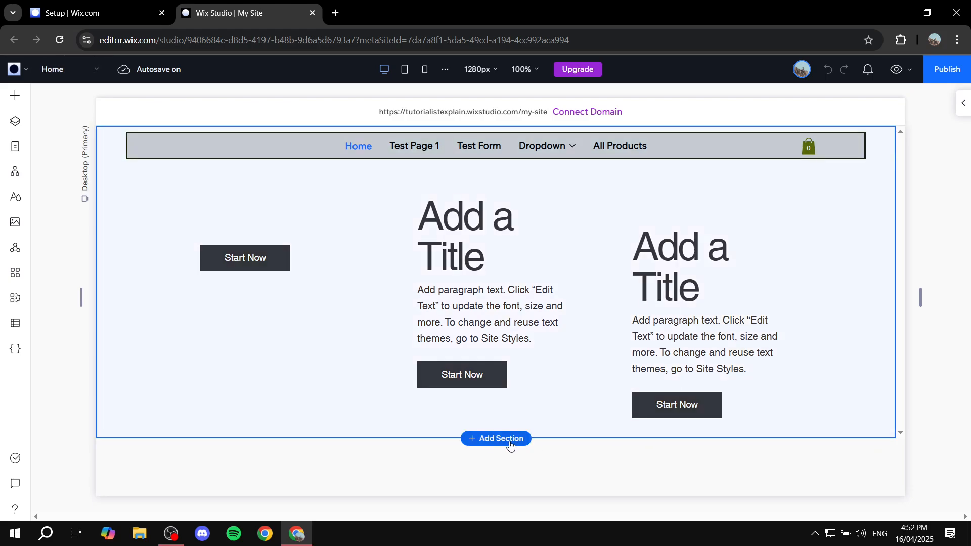
# Step: Add a blank section below the existing content at the end of the Home page
pyautogui.scroll(-5, 511, 186)
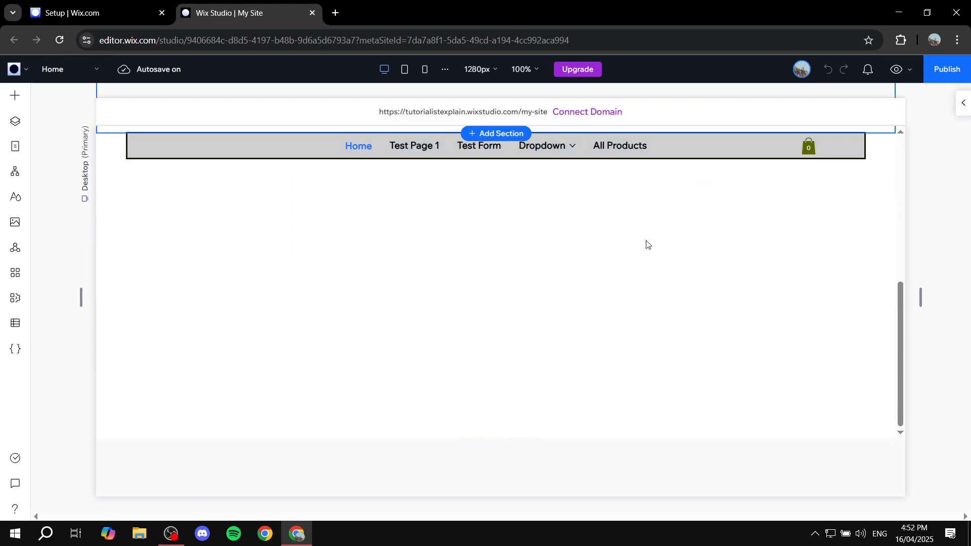
pyautogui.click(519, 291)
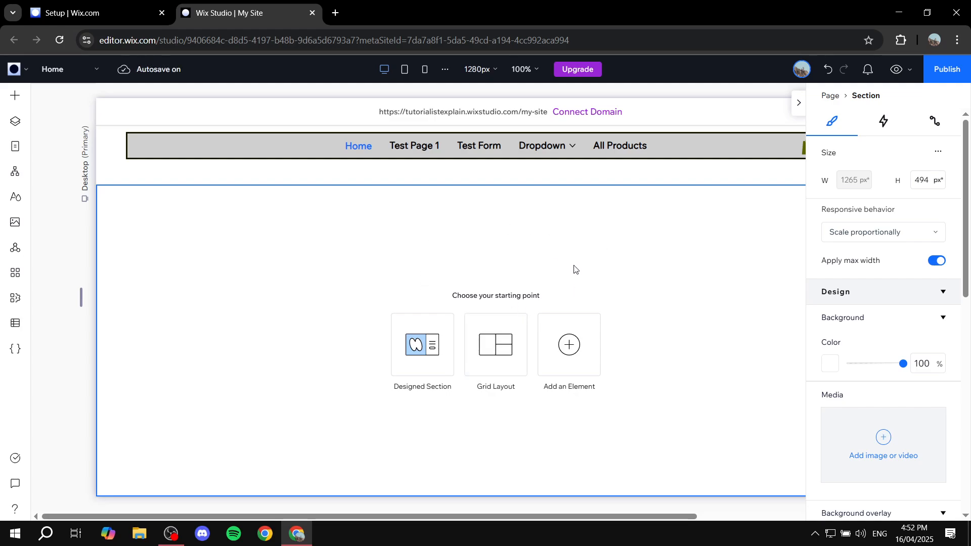
pyautogui.click(799, 103)
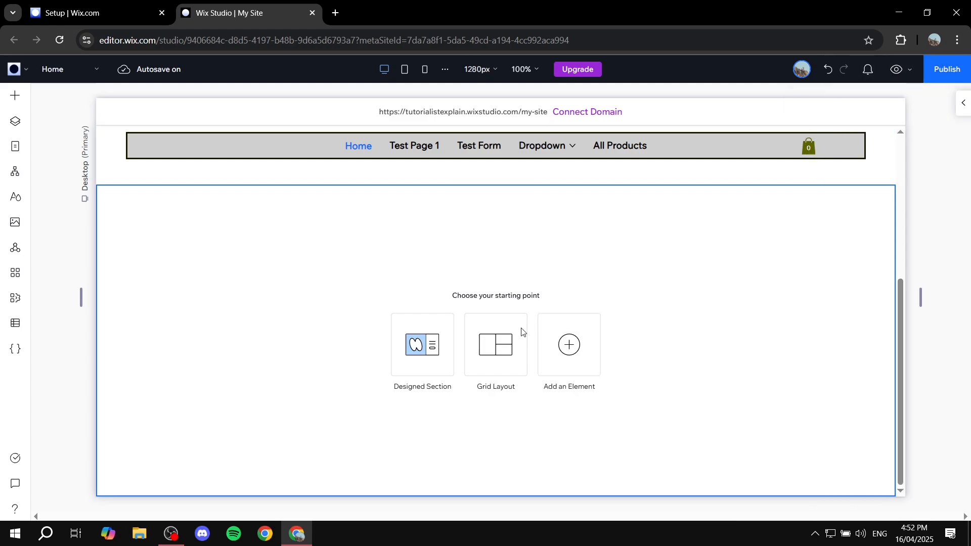
# Step: Place the "Featured Products" slideshow repeater from the layout tools into the blank section
pyautogui.click(16, 99)
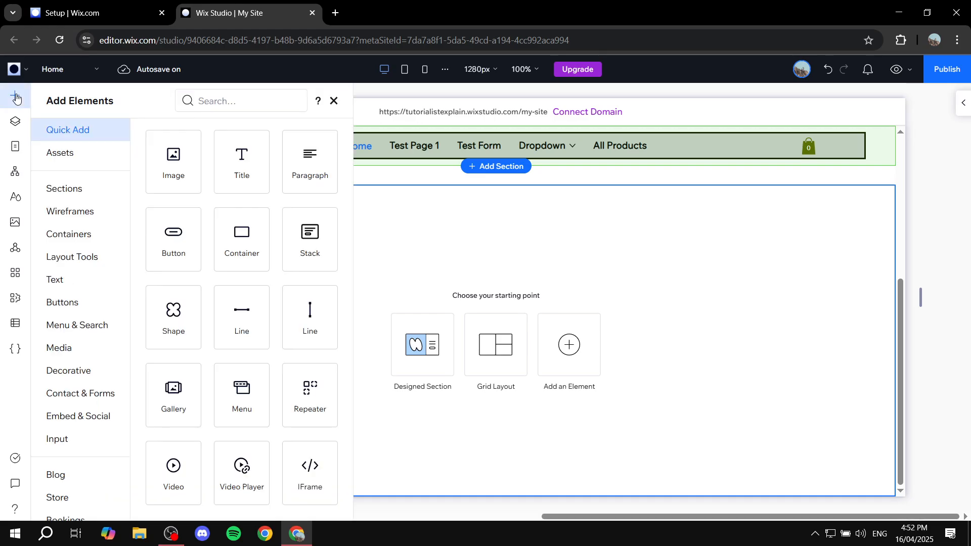
pyautogui.click(84, 258)
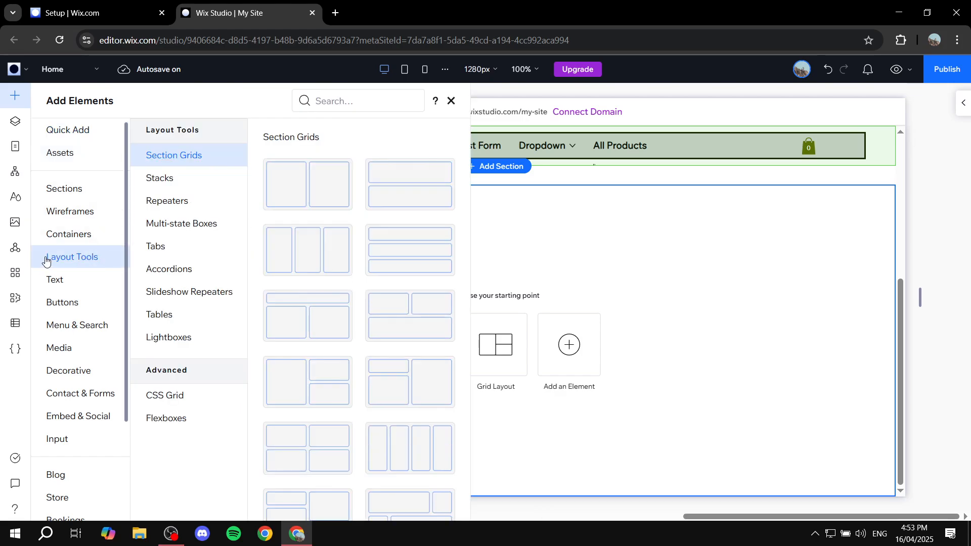
pyautogui.click(180, 297)
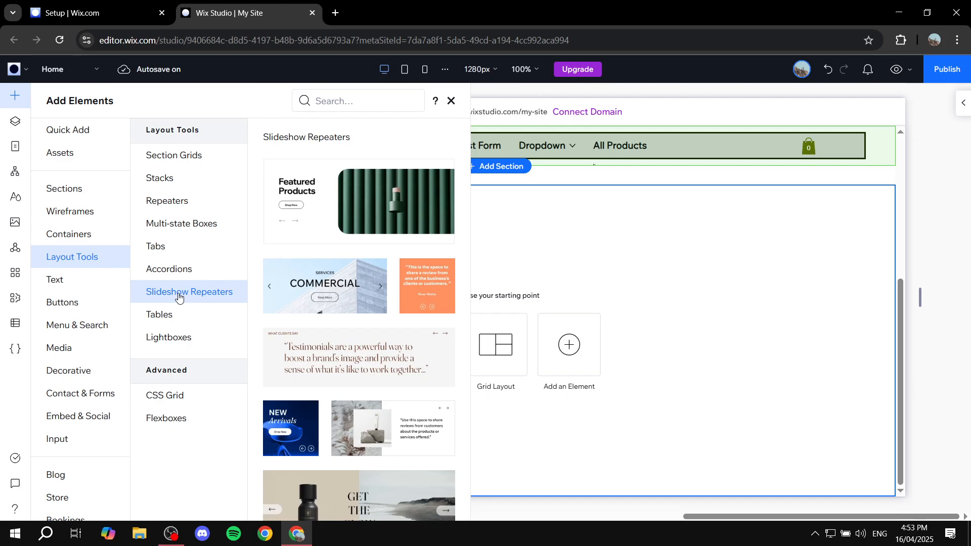
pyautogui.scroll(-1, 360, 443)
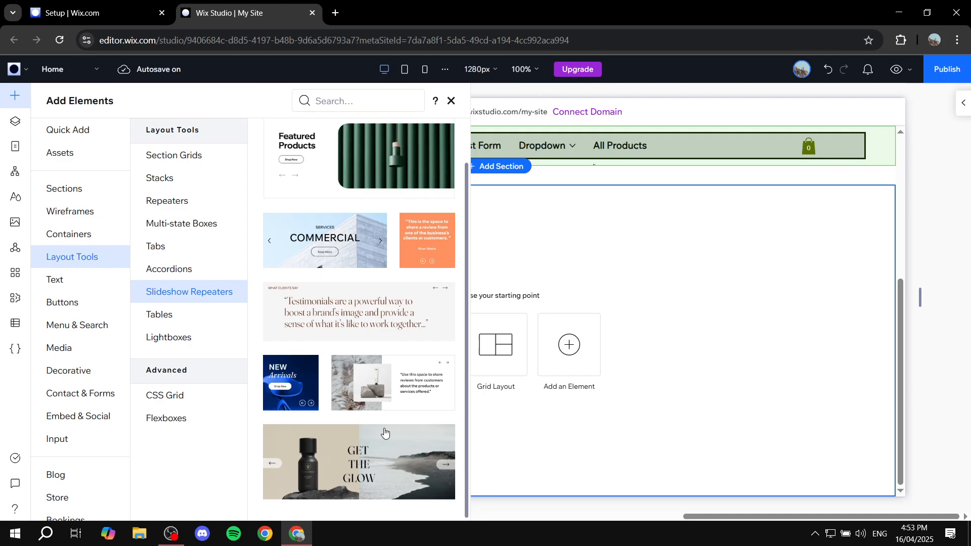
pyautogui.scroll(1, 379, 349)
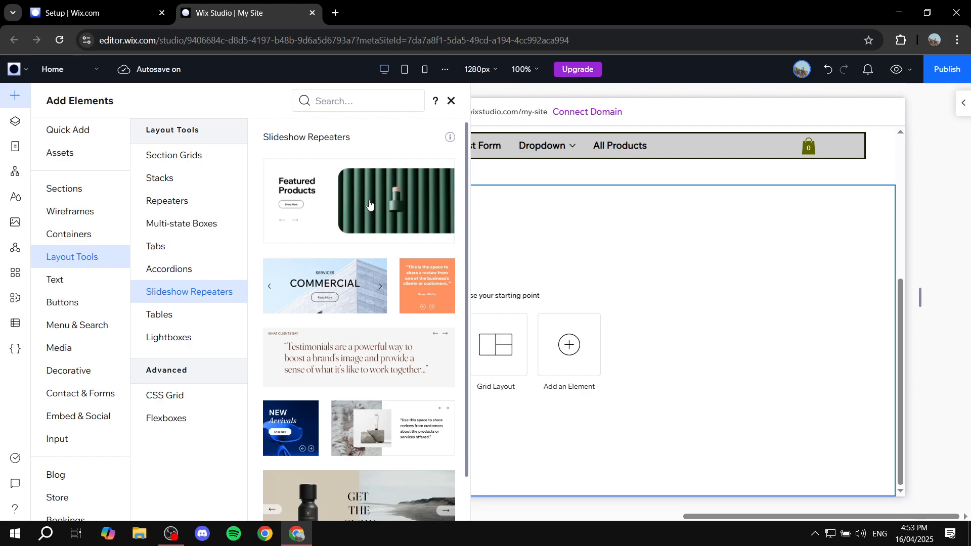
pyautogui.moveTo(367, 203); pyautogui.dragTo(558, 281)
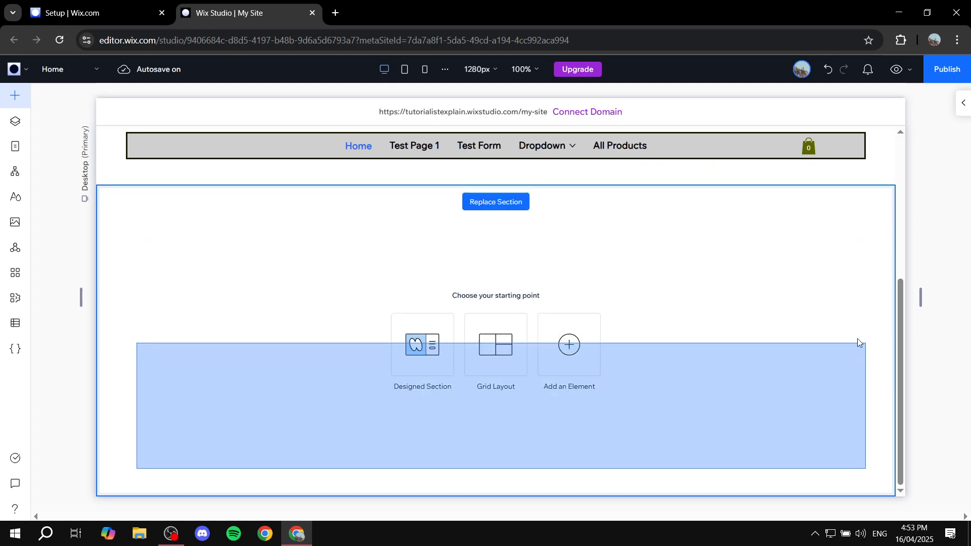
pyautogui.moveTo(574, 371); pyautogui.dragTo(575, 371)
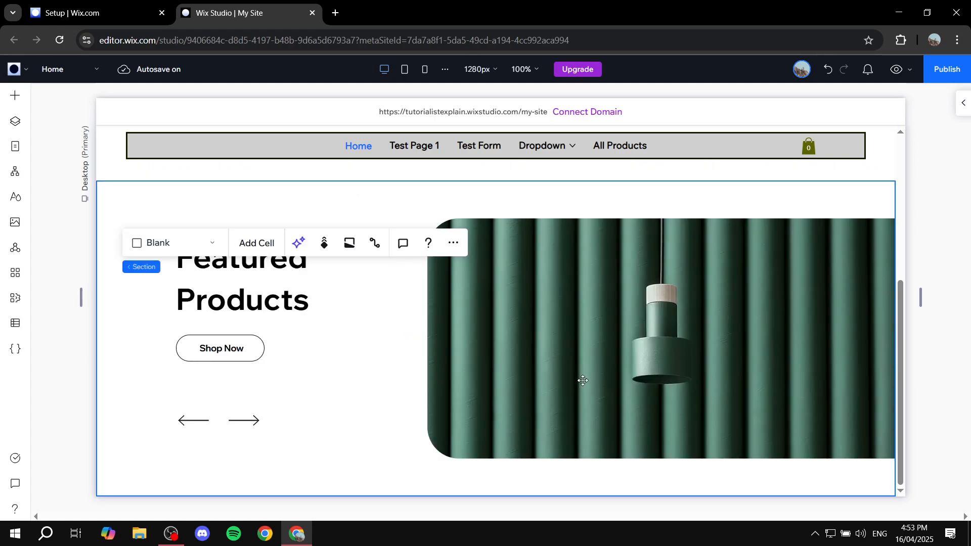
# Step: Preview the site, advance through the slideshow's slides, and return to editing
pyautogui.click(532, 335)
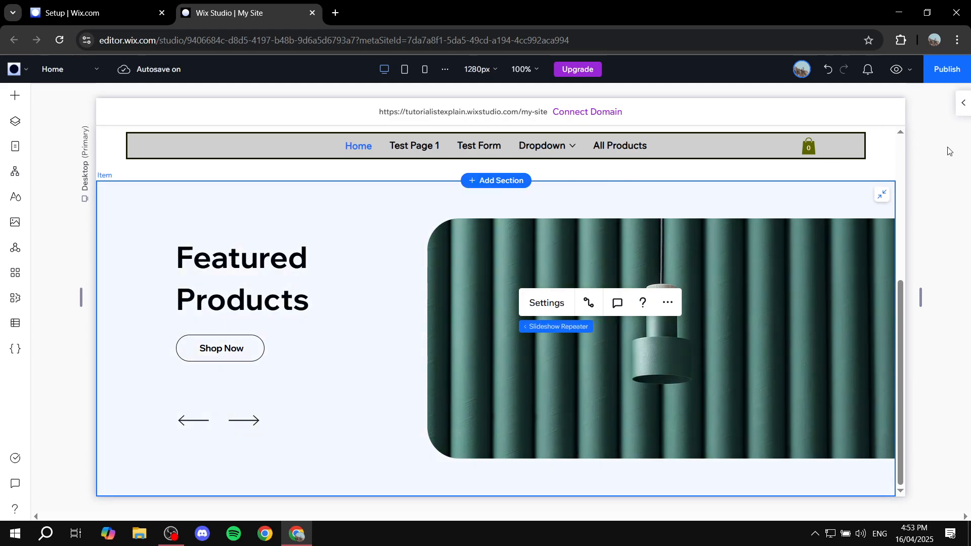
pyautogui.click(895, 72)
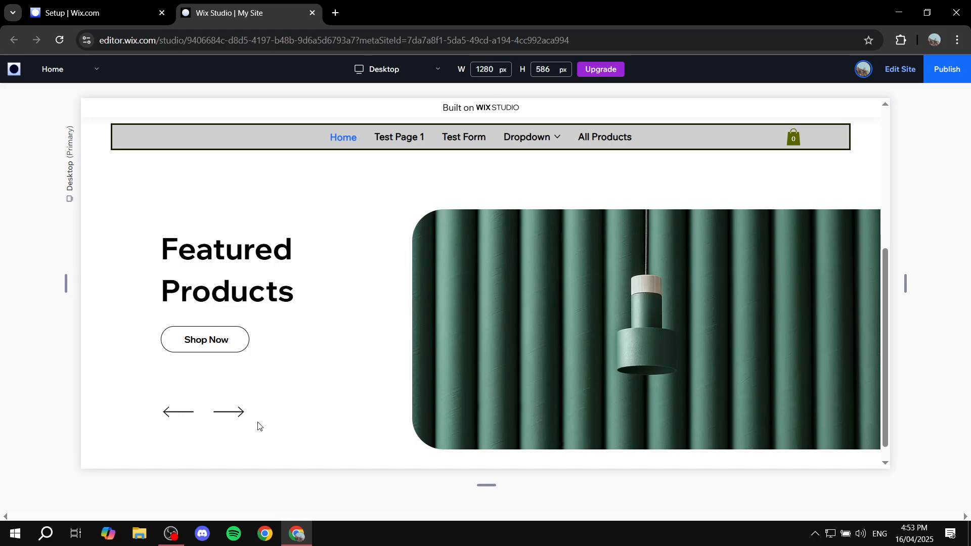
pyautogui.click(227, 413)
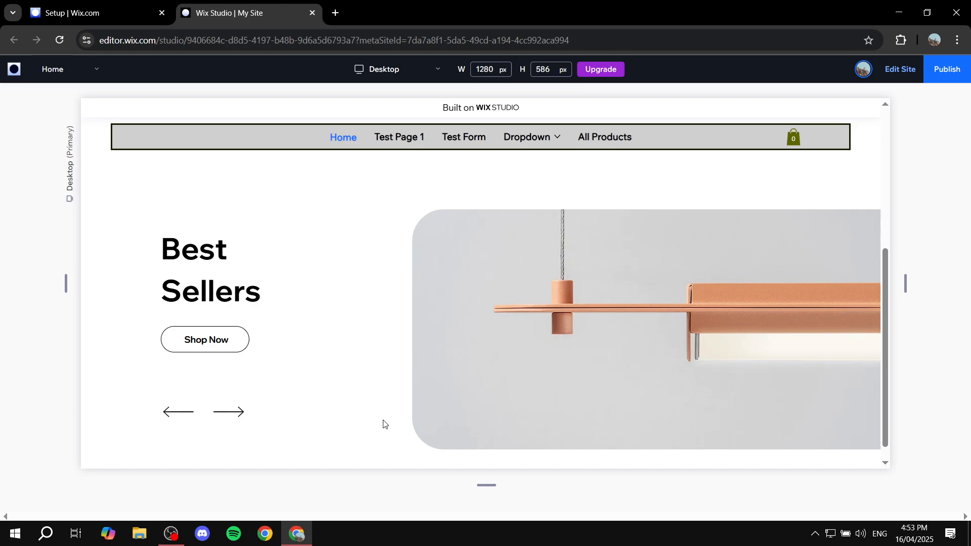
pyautogui.click(225, 421)
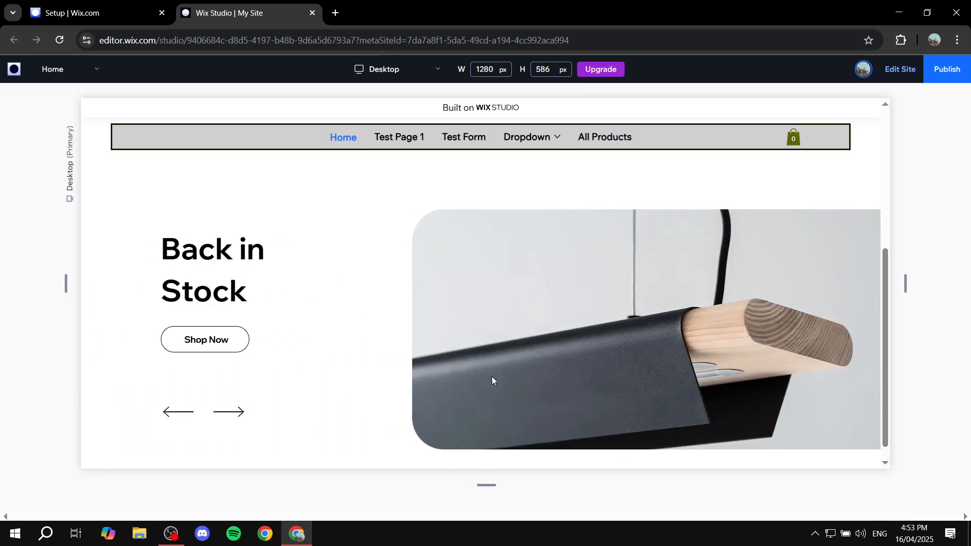
pyautogui.click(228, 411)
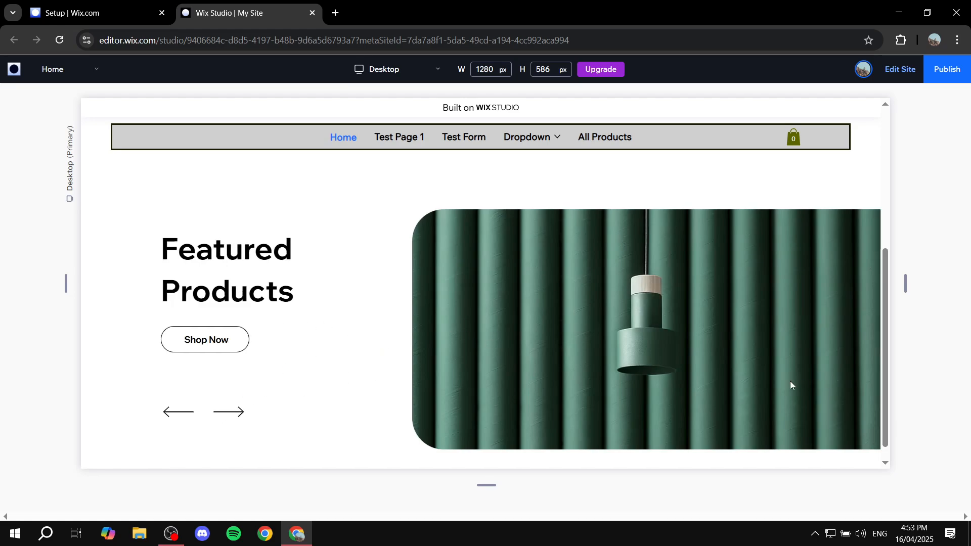
pyautogui.click(240, 412)
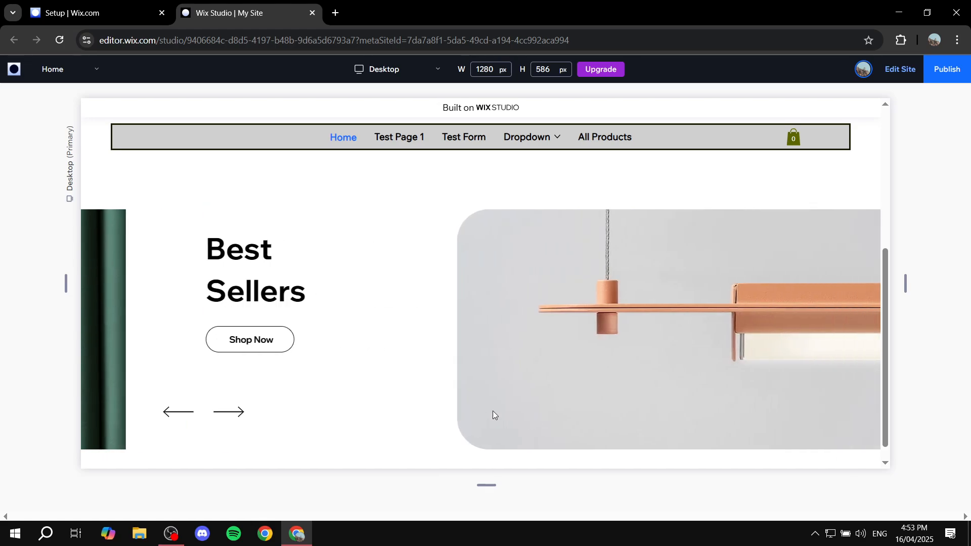
pyautogui.click(227, 411)
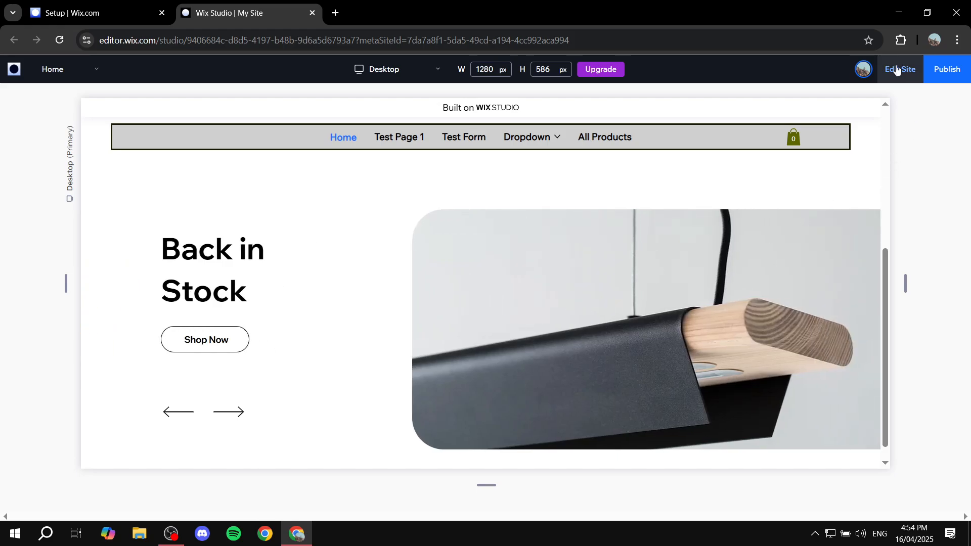
pyautogui.click(896, 70)
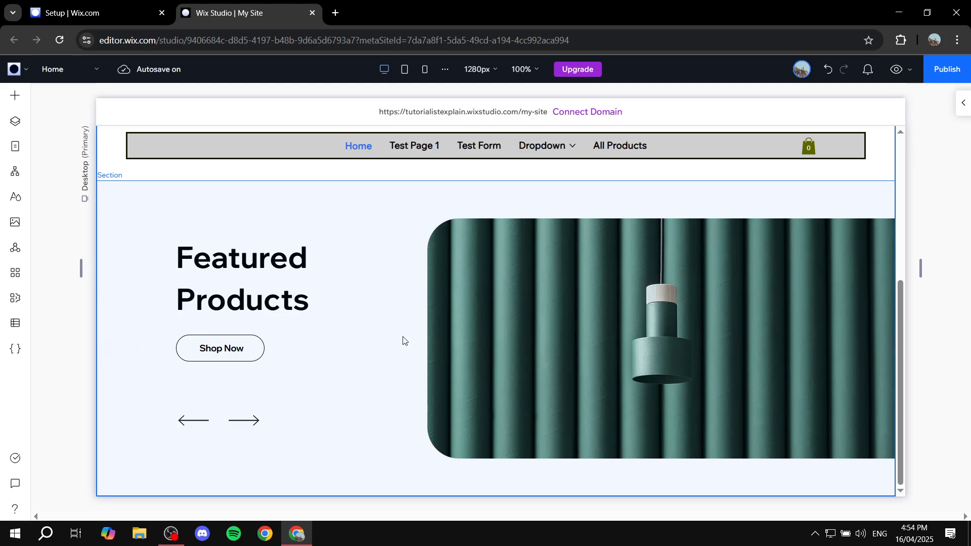
# Step: Open the slideshow repeater's settings and switch its navigation buttons off and back on
pyautogui.click(449, 327)
pyautogui.click(445, 364)
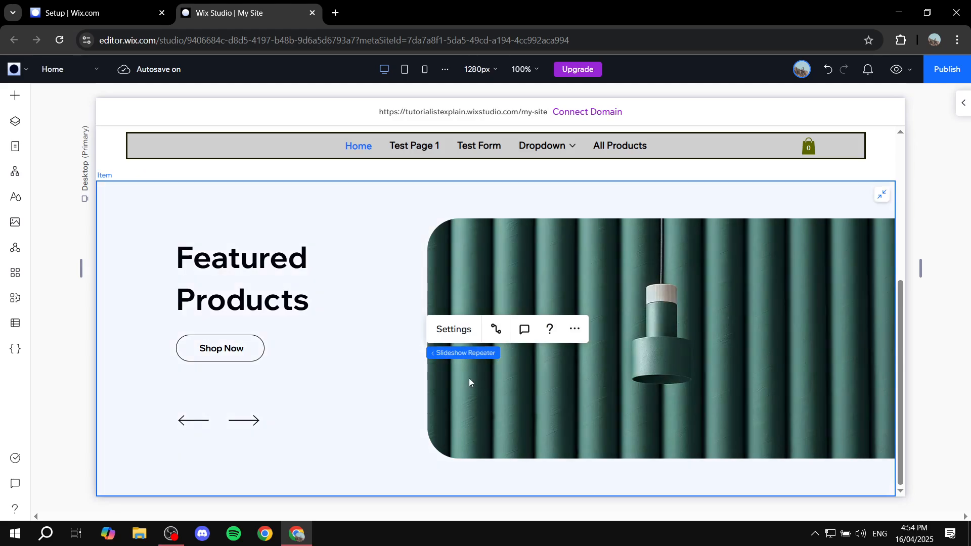
pyautogui.moveTo(446, 355)
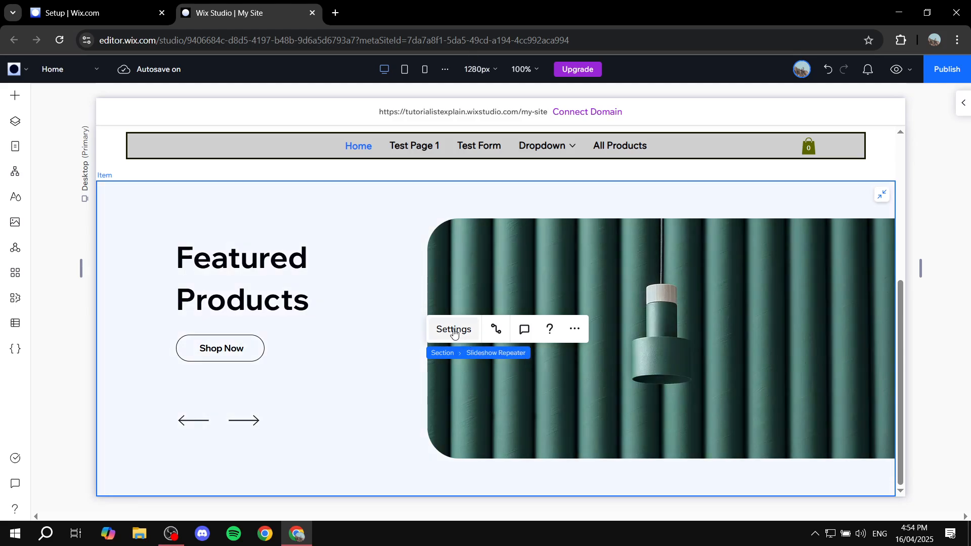
pyautogui.click(454, 330)
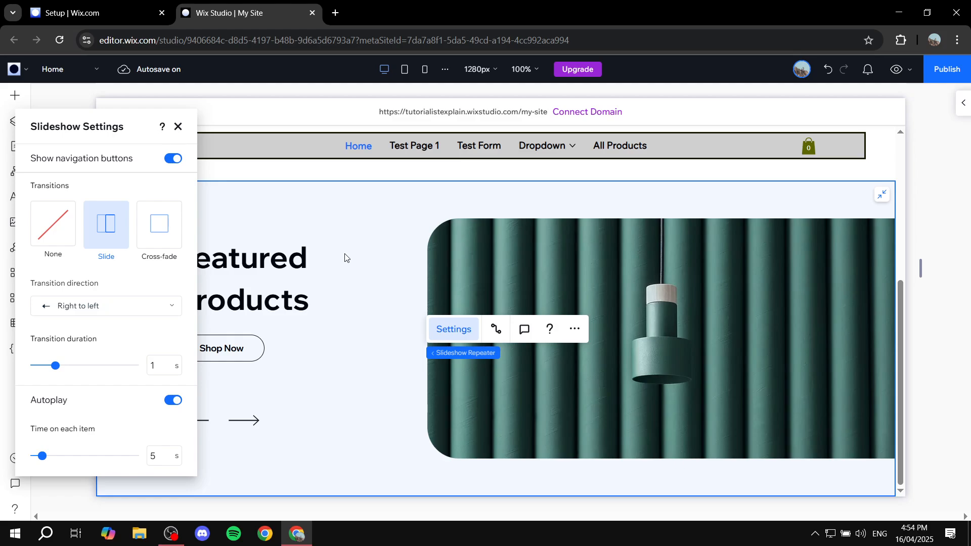
pyautogui.moveTo(108, 127); pyautogui.dragTo(728, 116)
pyautogui.click(793, 174)
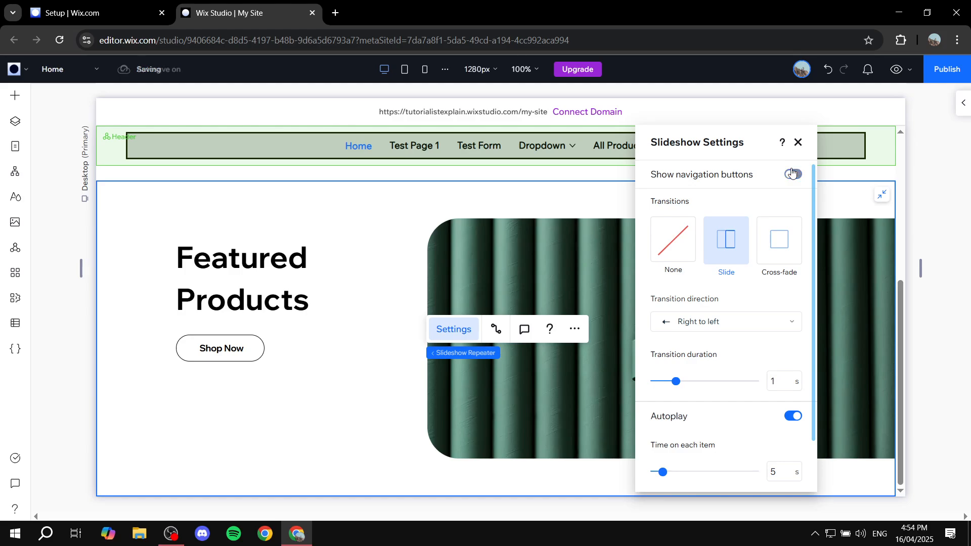
pyautogui.click(792, 174)
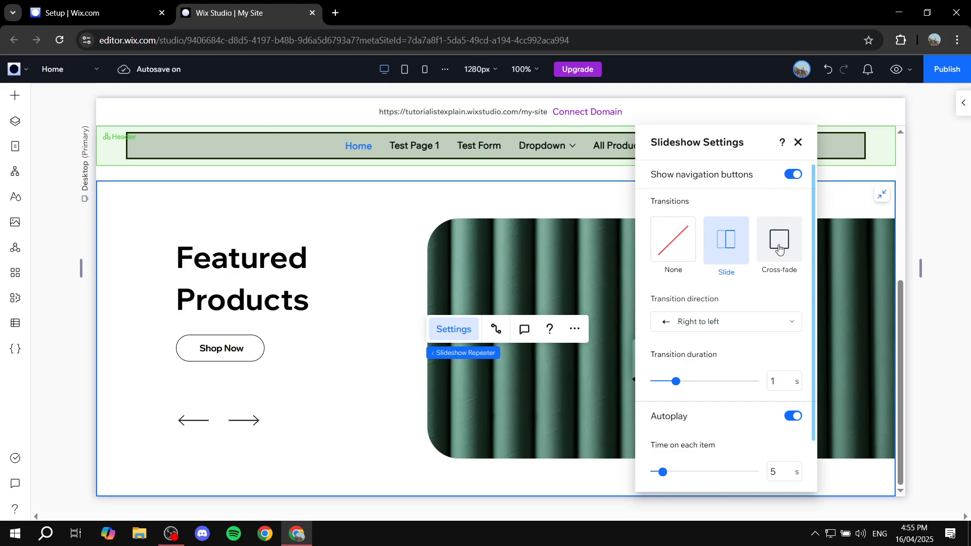
# Step: Set the slideshow's transition to Cross-fade and the time on each item to 6.3 s
pyautogui.click(779, 247)
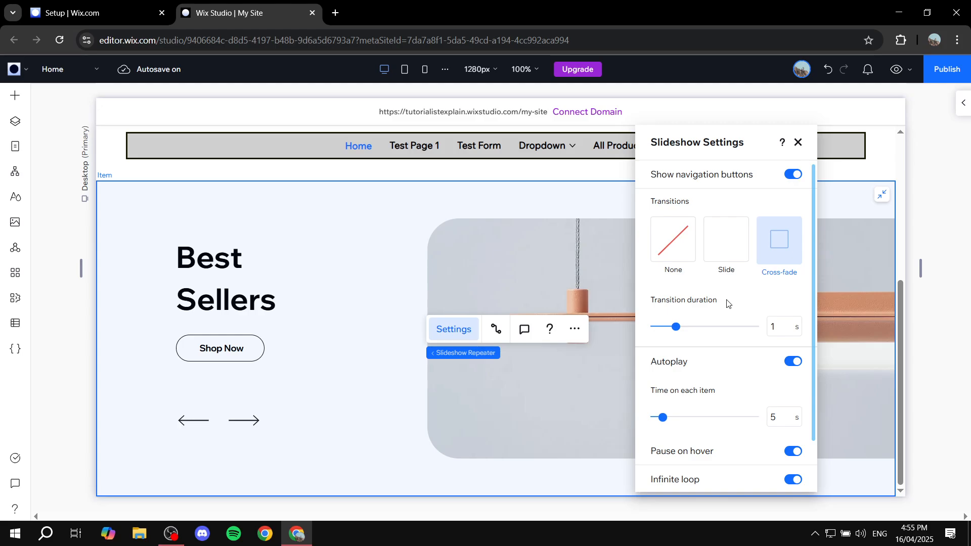
pyautogui.scroll(-1, 728, 304)
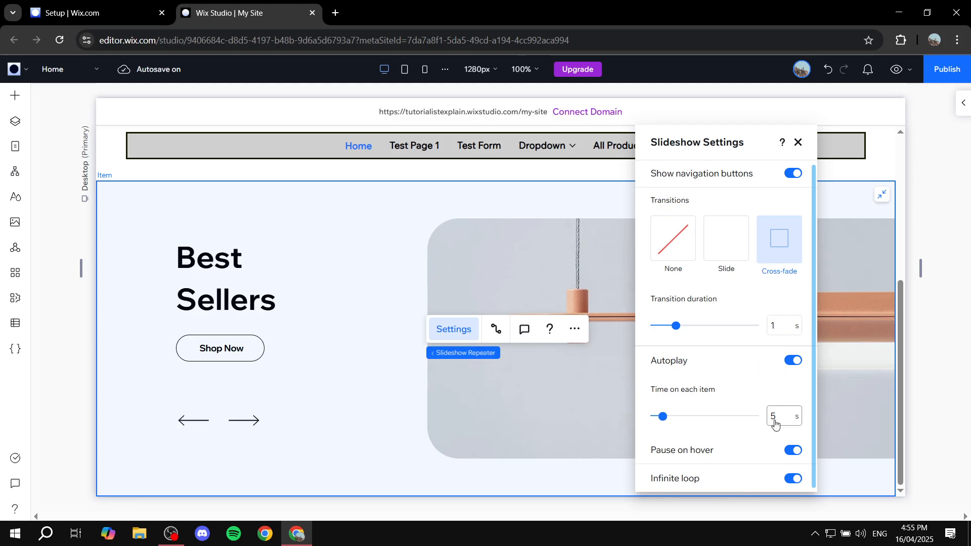
pyautogui.moveTo(662, 422); pyautogui.dragTo(665, 422)
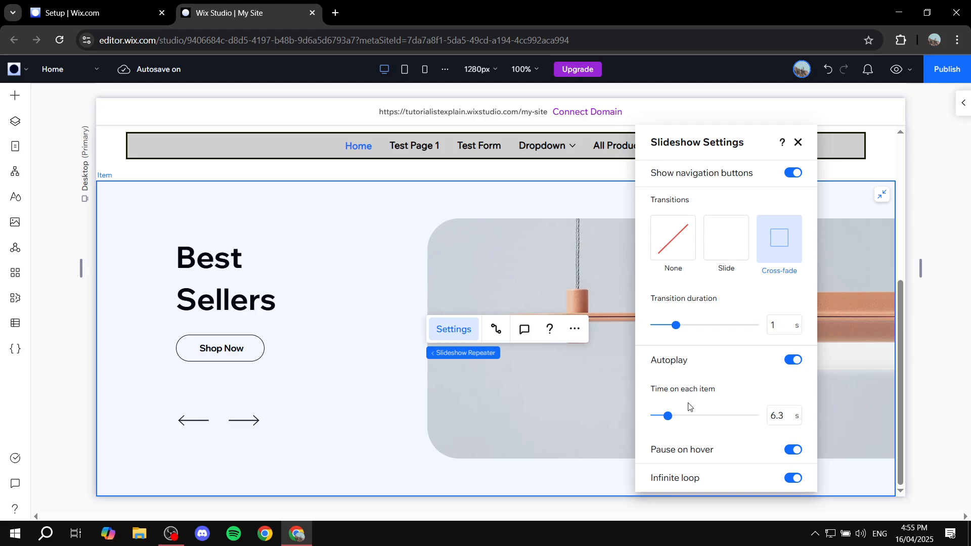
pyautogui.scroll(1, 727, 484)
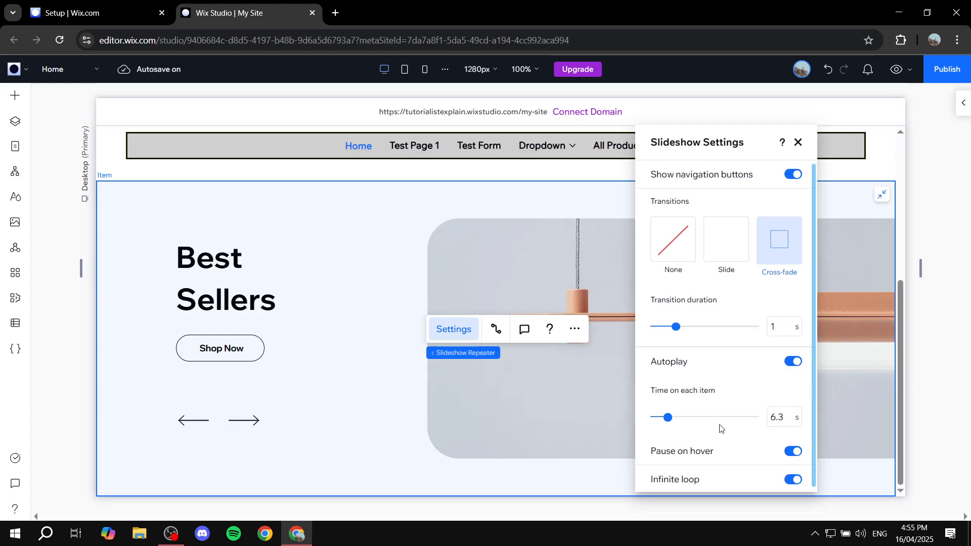
pyautogui.click(799, 143)
# Step: Replace the "Featured Products" heading on the first slide with "This is dummy"
pyautogui.click(547, 405)
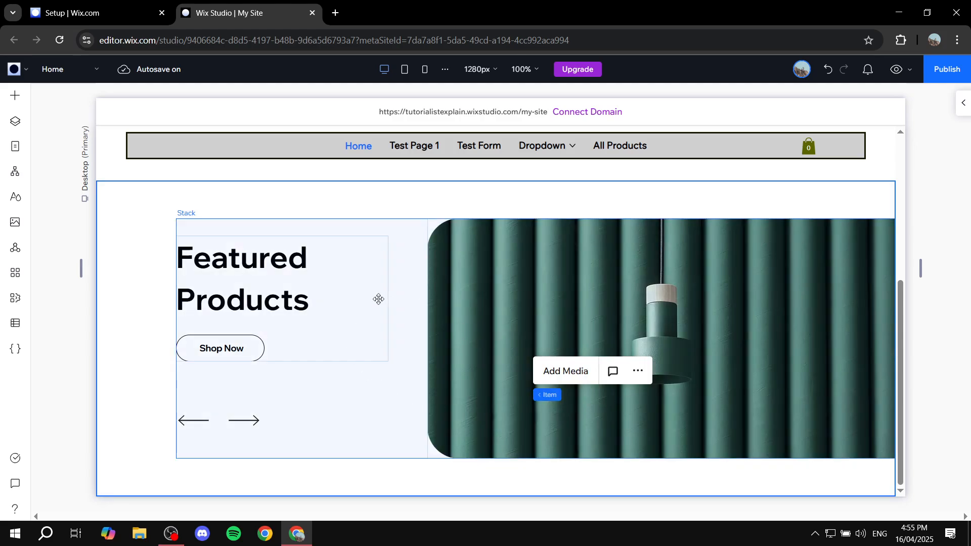
pyautogui.click(282, 272)
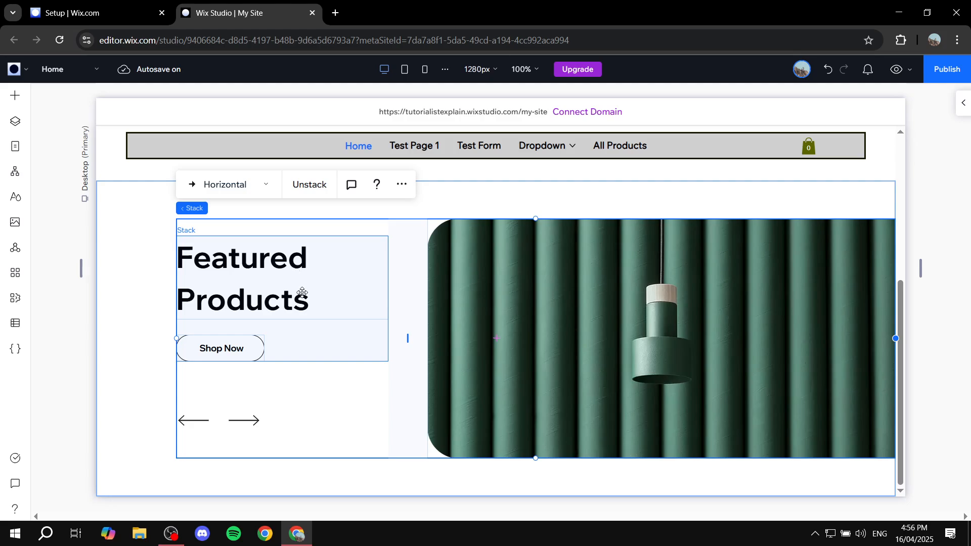
pyautogui.click(297, 273)
pyautogui.click(303, 274)
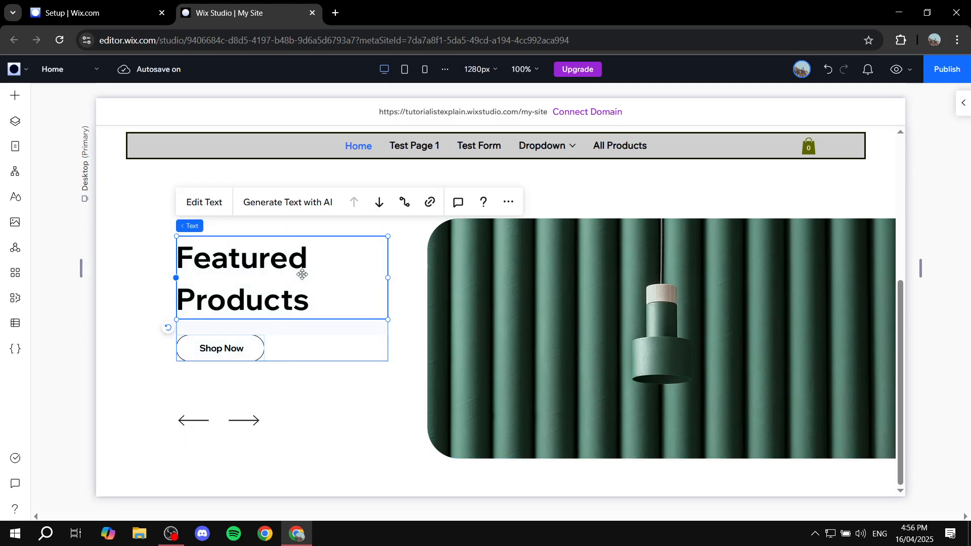
pyautogui.click(316, 296)
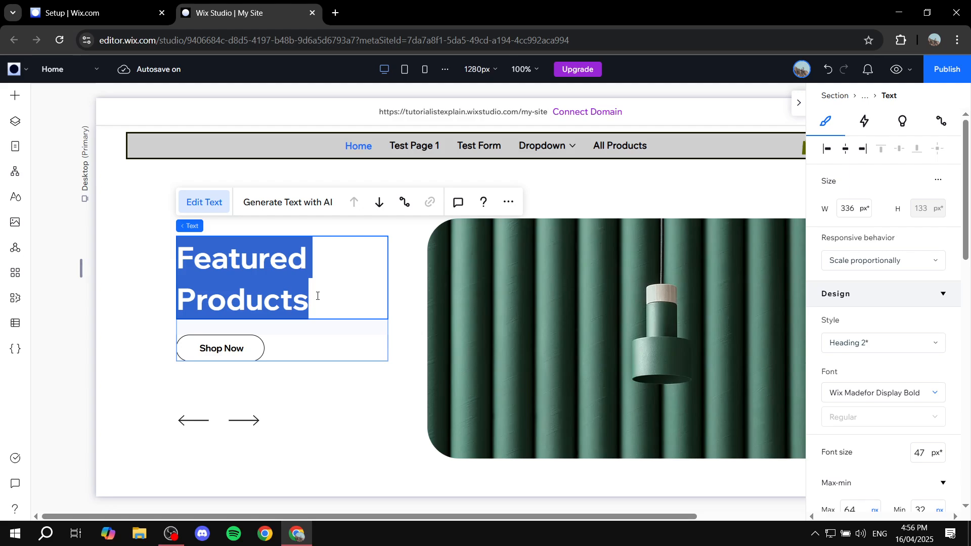
pyautogui.write('This is dummy')
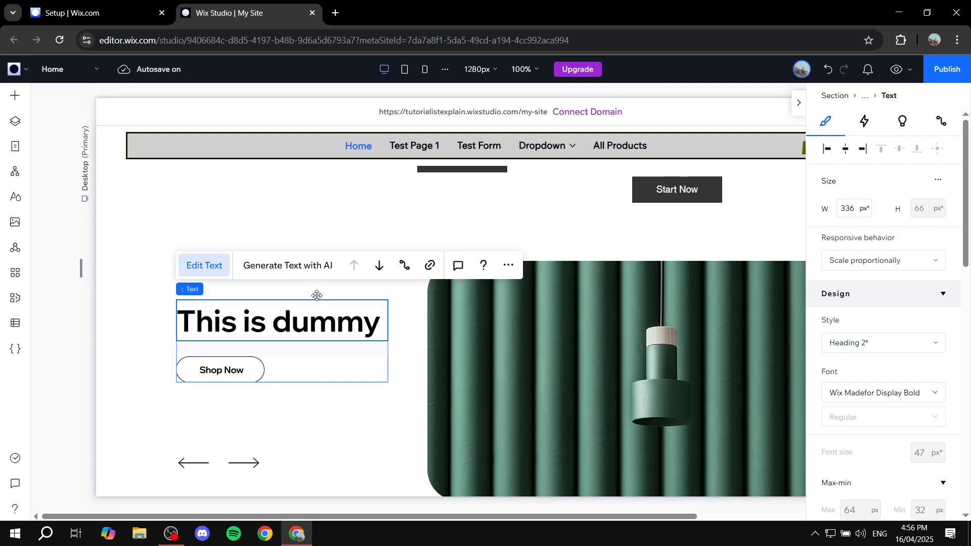
# Step: Complete the slide heading as "This is dummy text" and link the Shop Now button to the web address Google.com, opening in a new window
pyautogui.write(' text')
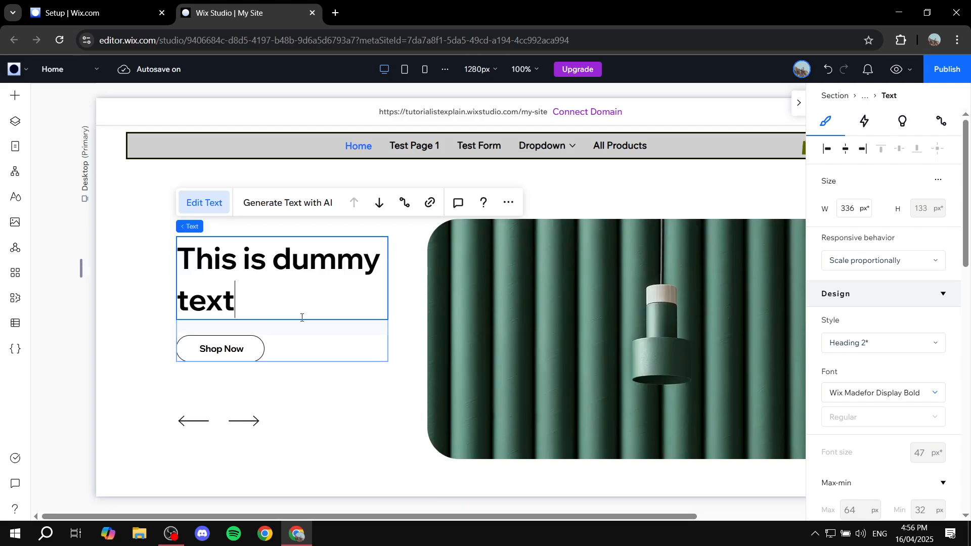
pyautogui.click(246, 348)
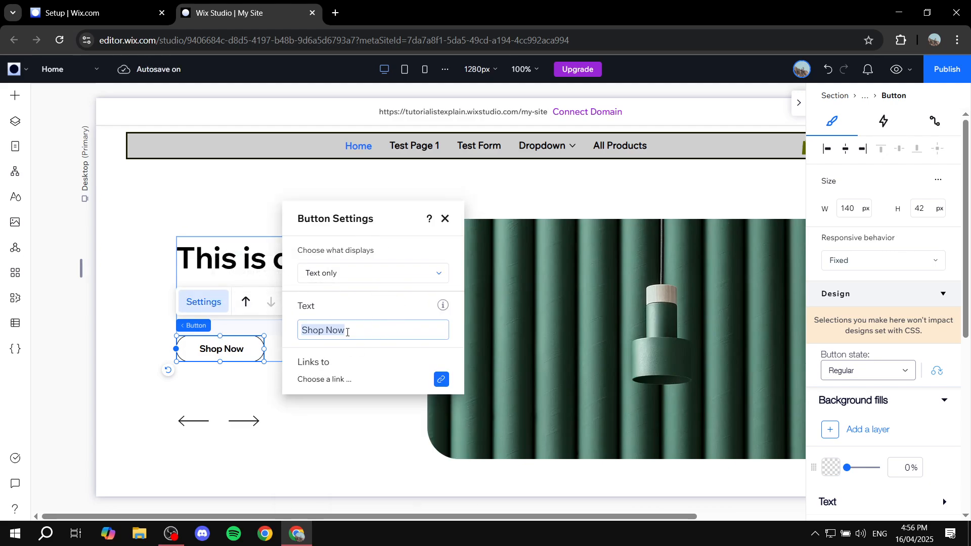
pyautogui.click(422, 384)
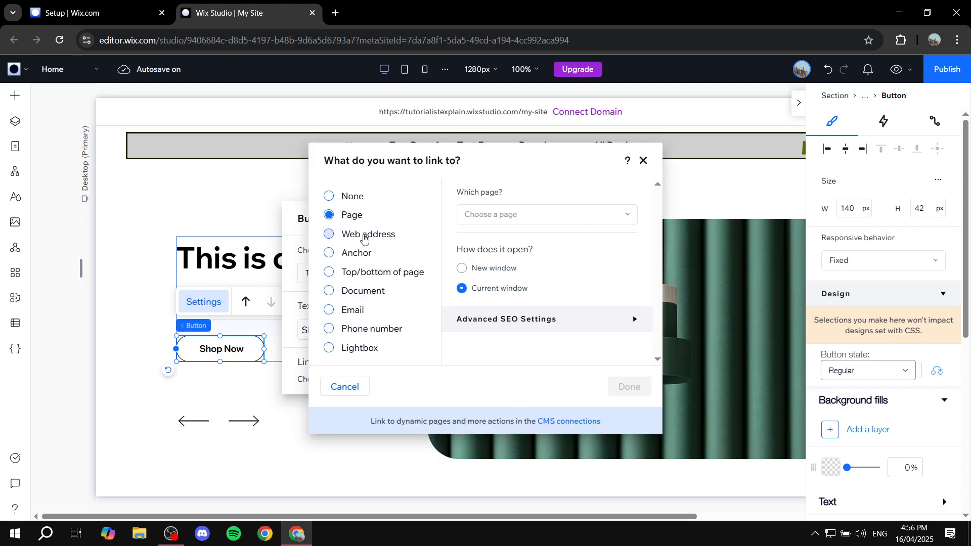
pyautogui.click(364, 239)
pyautogui.write('Go')
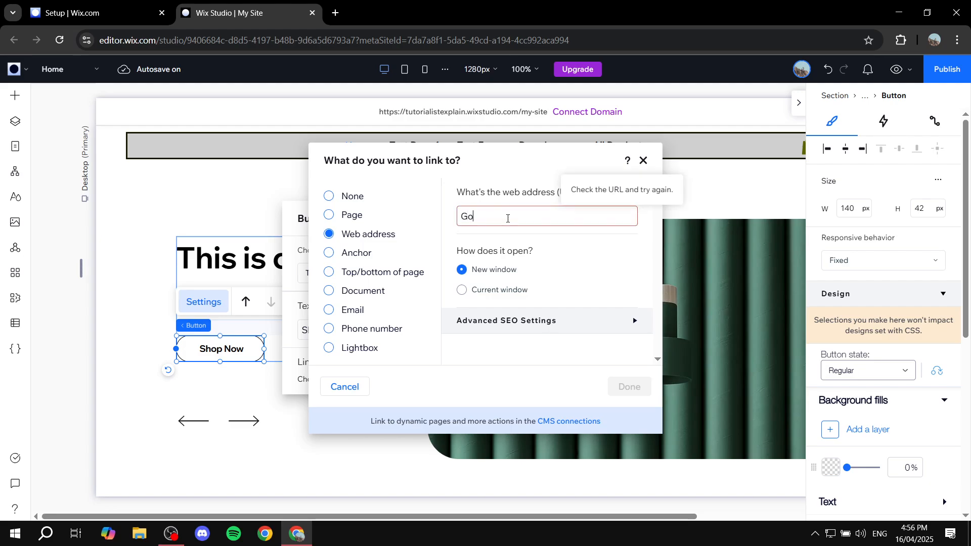
pyautogui.write('ogle.com')
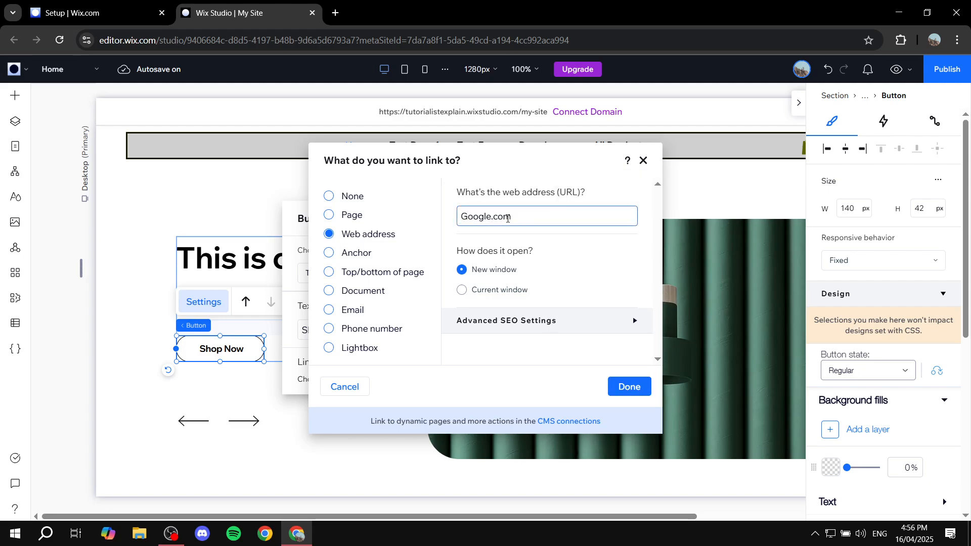
pyautogui.click(627, 386)
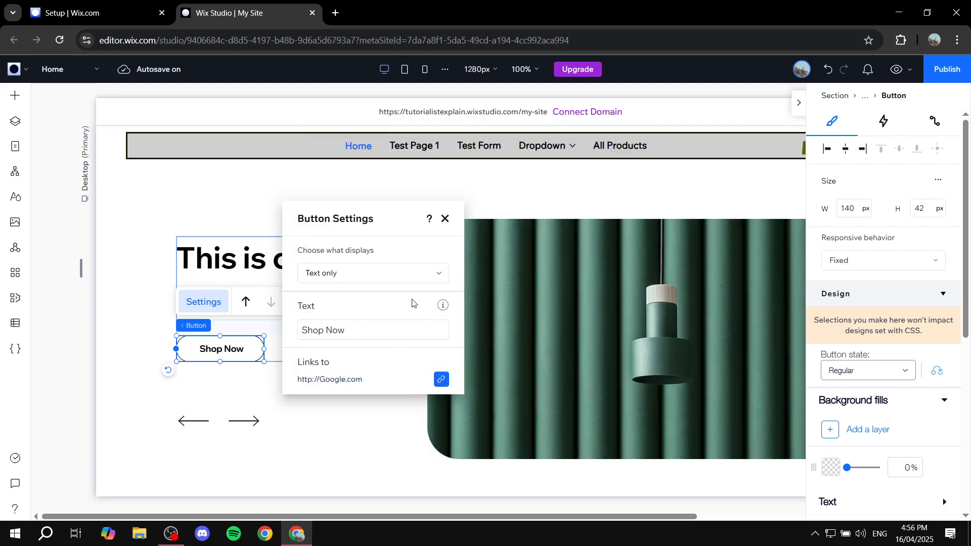
pyautogui.click(445, 219)
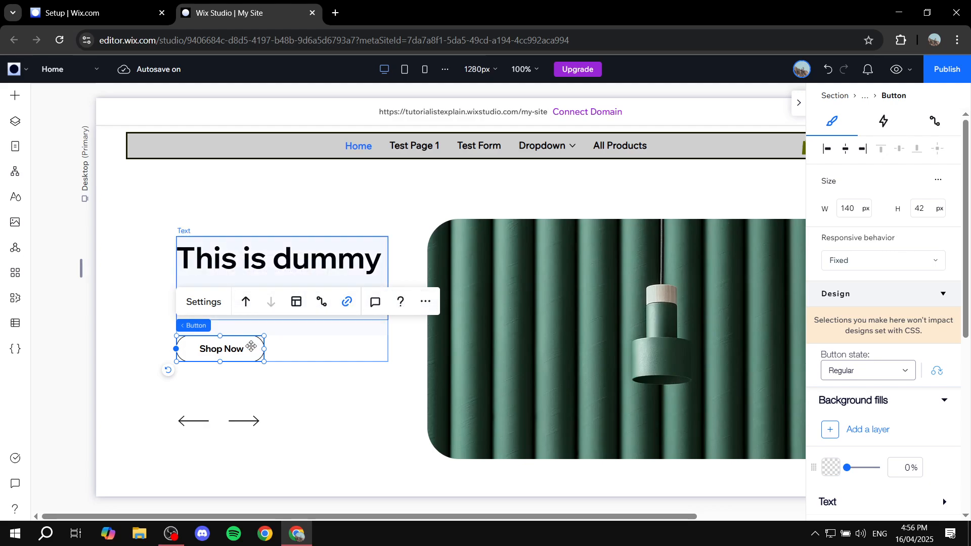
# Step: Replace the green lamp image on the first slide with a picture of roasted coffee beans
pyautogui.click(592, 358)
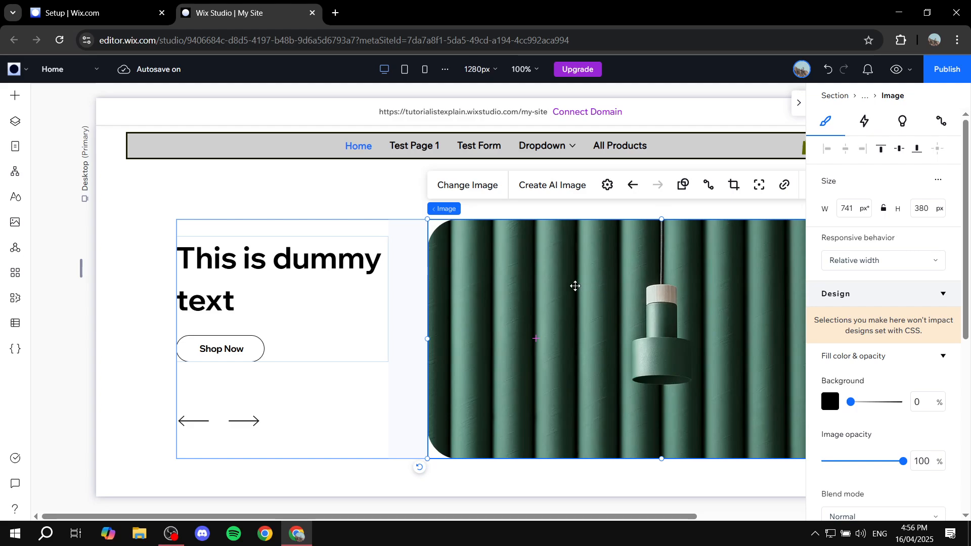
pyautogui.click(478, 187)
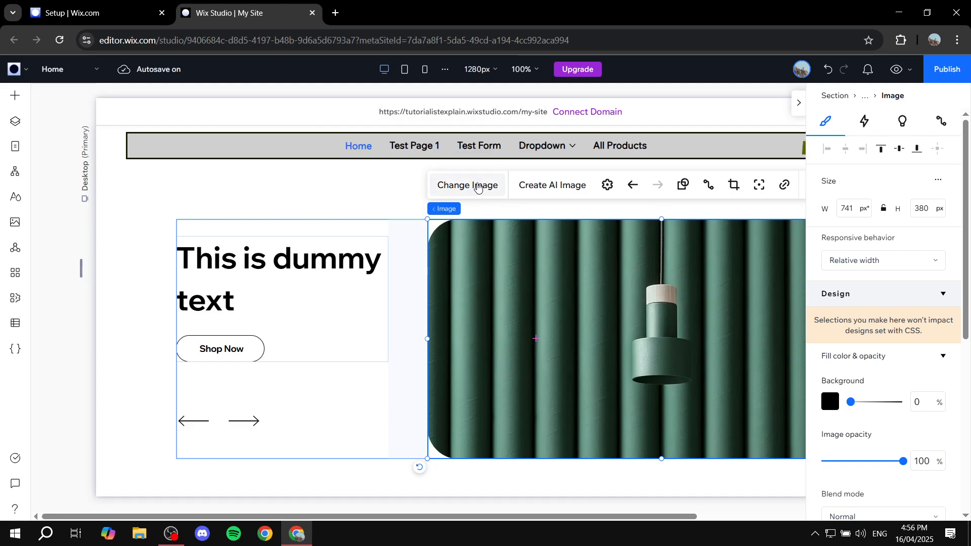
pyautogui.click(486, 188)
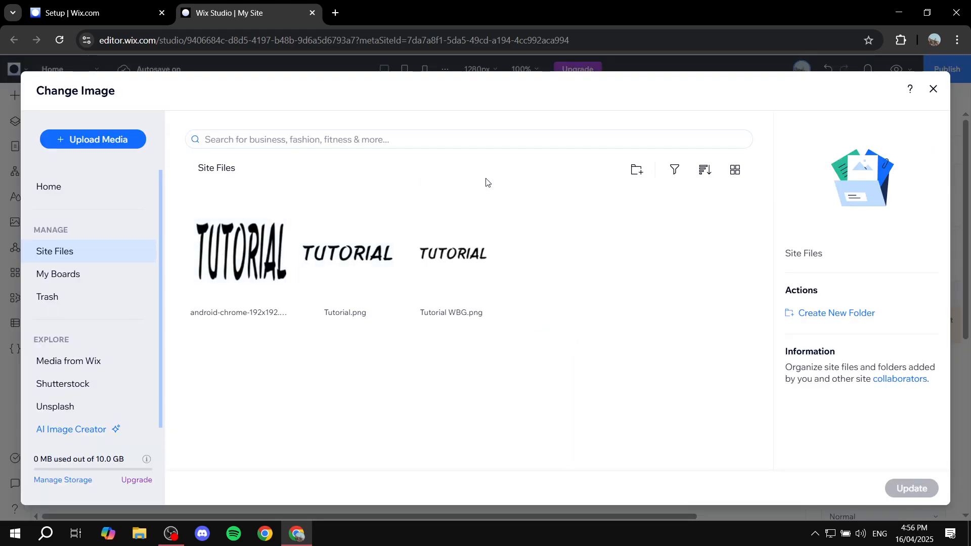
pyautogui.press('Escape')
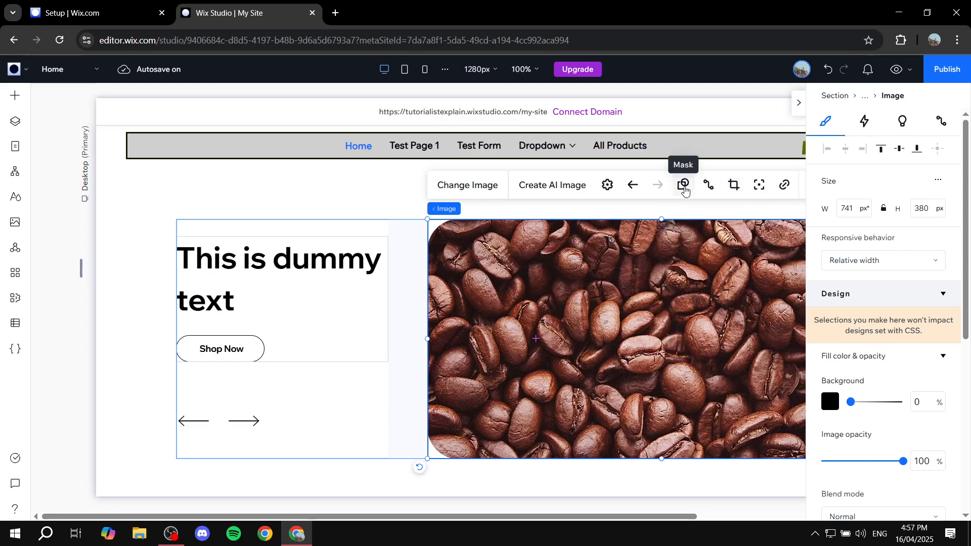
# Step: Set the background fill of the stack holding the slide's text and image to the dark grey theme color #717171
pyautogui.click(396, 406)
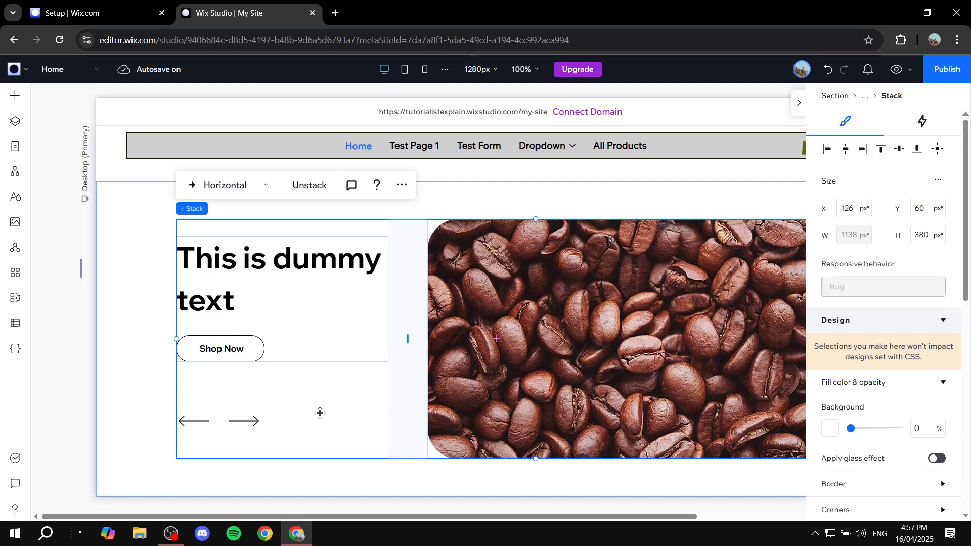
pyautogui.scroll(-1, 851, 415)
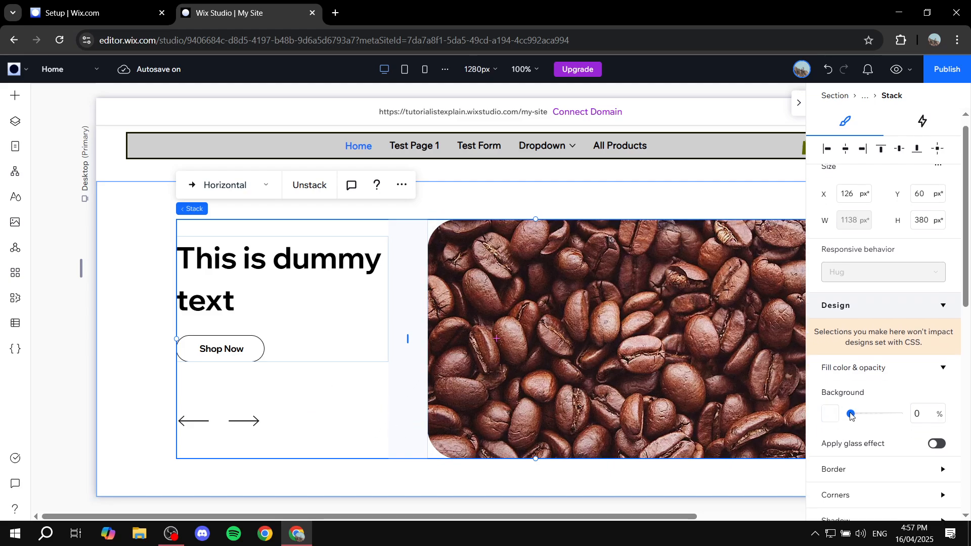
pyautogui.scroll(-1, 851, 415)
pyautogui.click(831, 368)
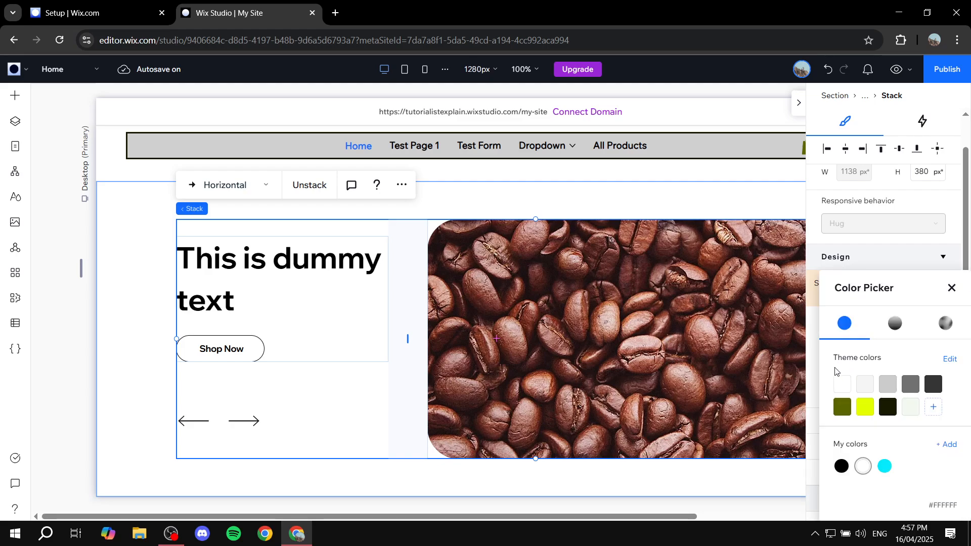
pyautogui.click(887, 389)
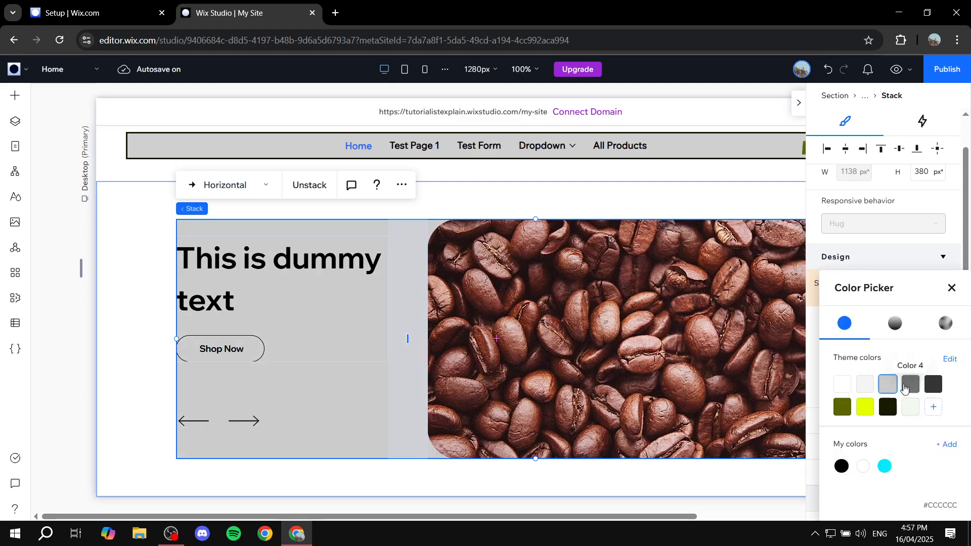
pyautogui.click(912, 386)
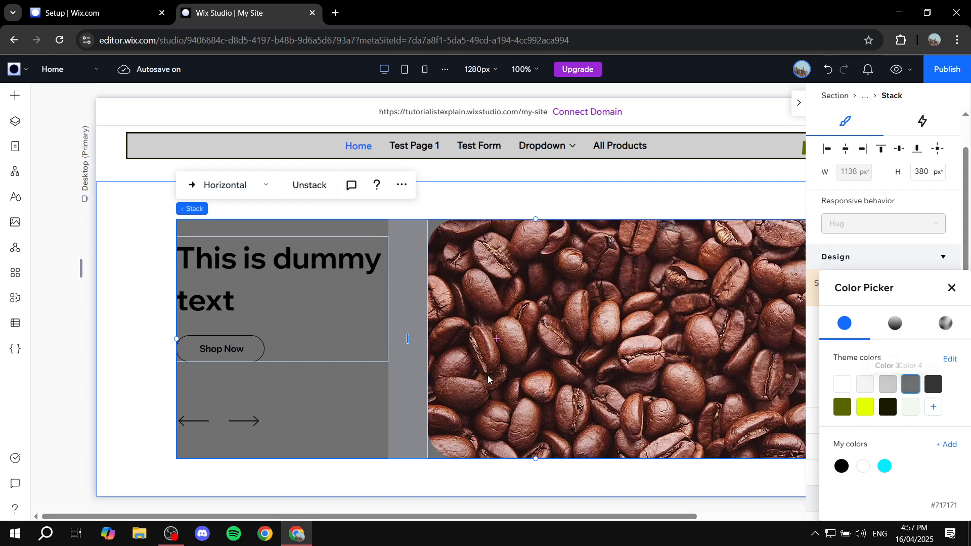
pyautogui.click(84, 394)
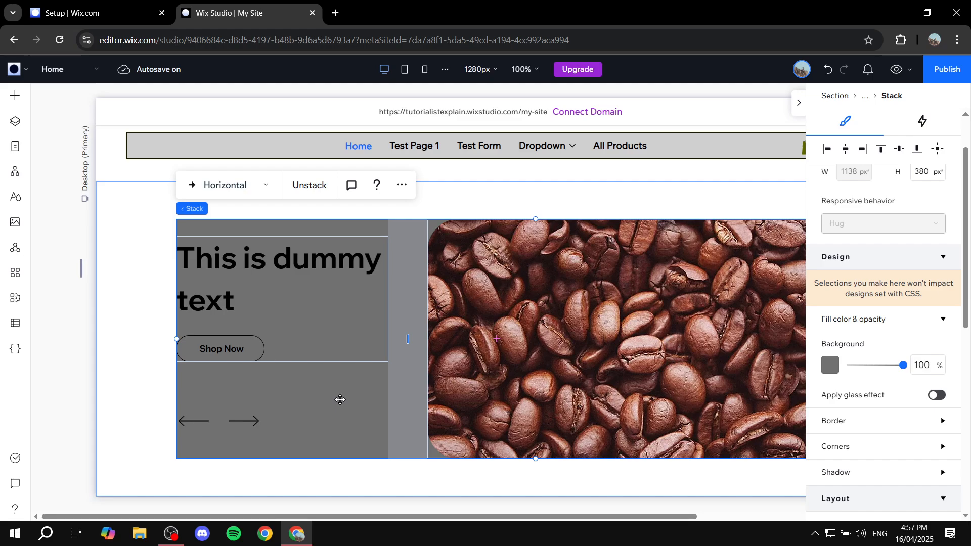
pyautogui.click(142, 387)
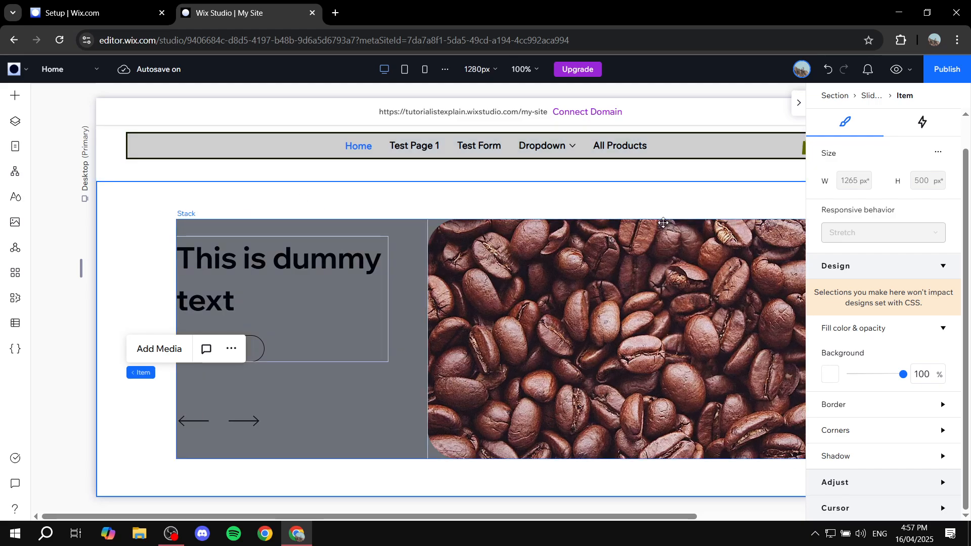
pyautogui.click(613, 208)
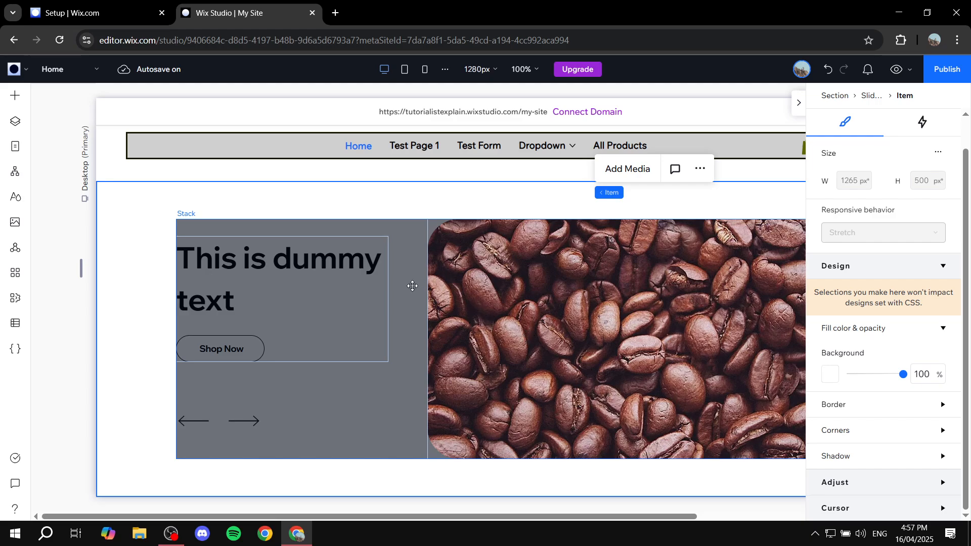
pyautogui.click(418, 289)
pyautogui.click(521, 289)
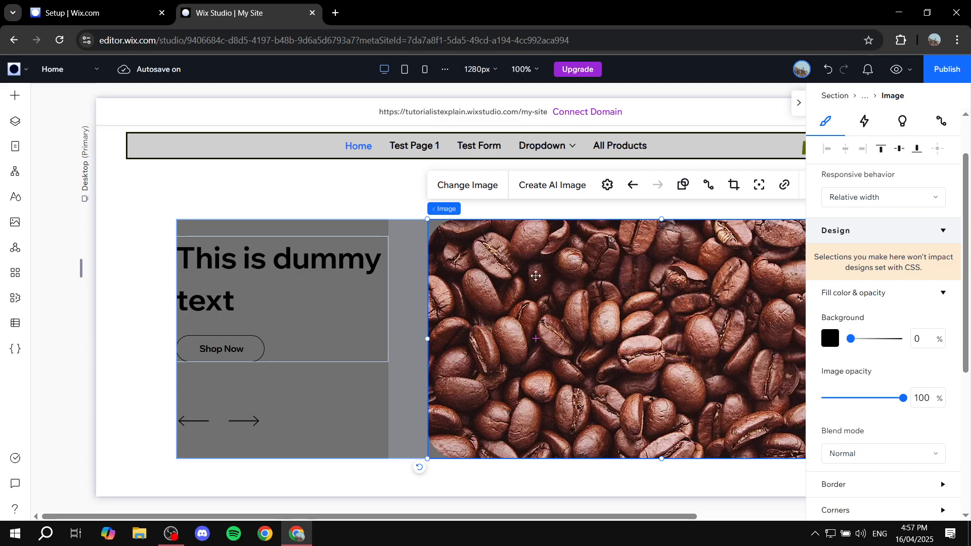
pyautogui.click(229, 215)
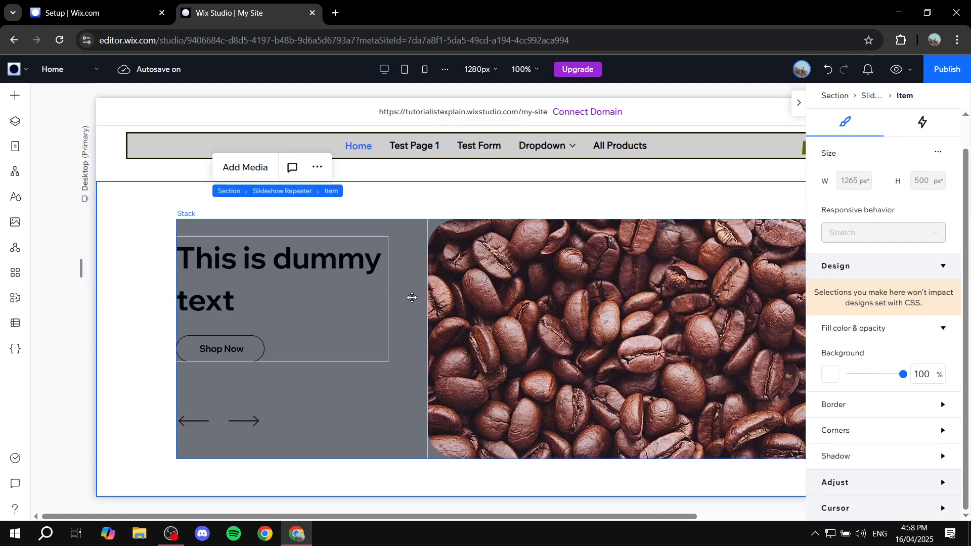
pyautogui.click(407, 297)
pyautogui.click(591, 287)
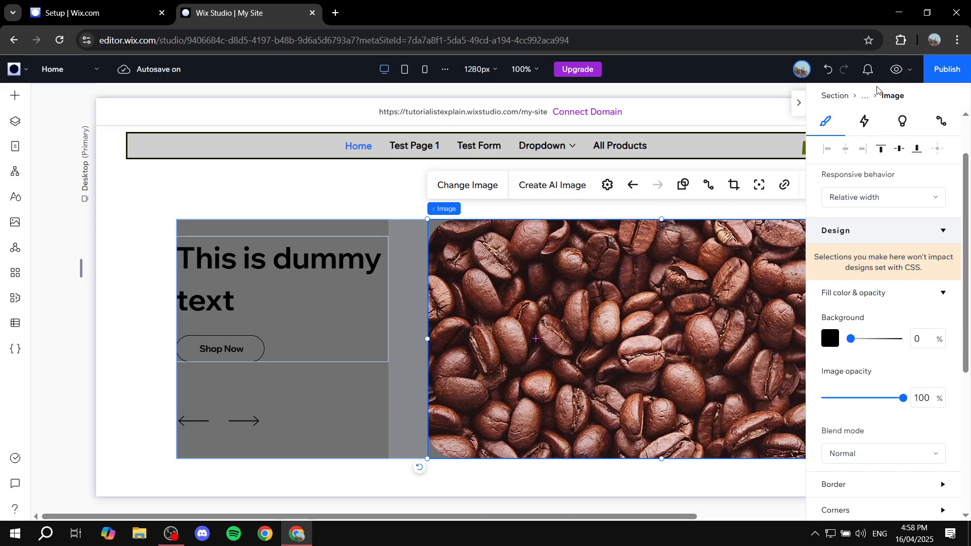
pyautogui.click(846, 98)
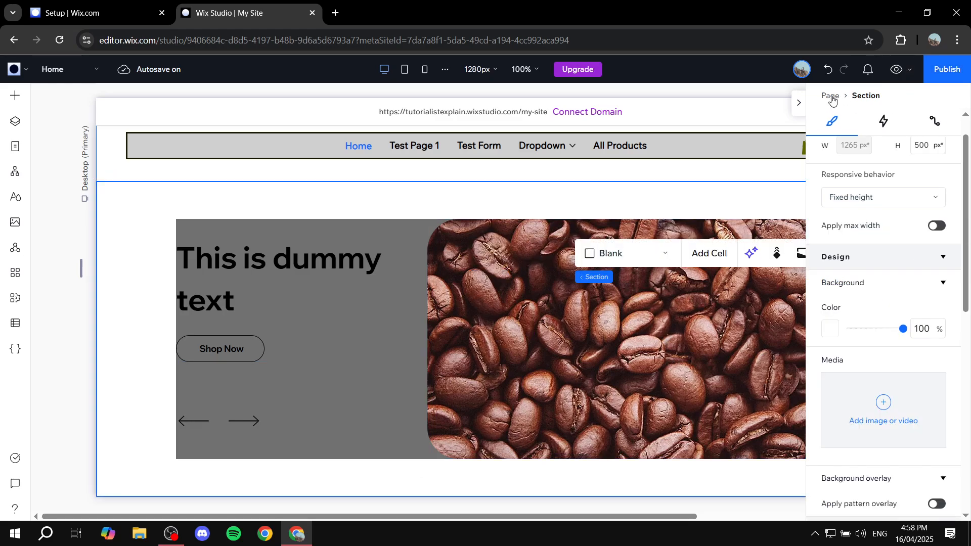
pyautogui.scroll(1, 869, 156)
pyautogui.click(828, 97)
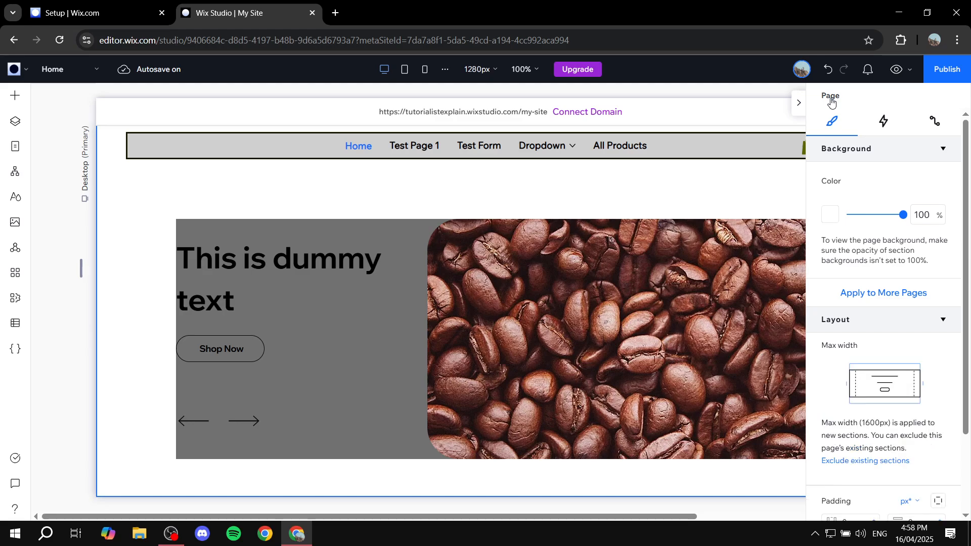
# Step: Open the slideshow repeater's item list and show the second, third and first slides in turn
pyautogui.click(500, 293)
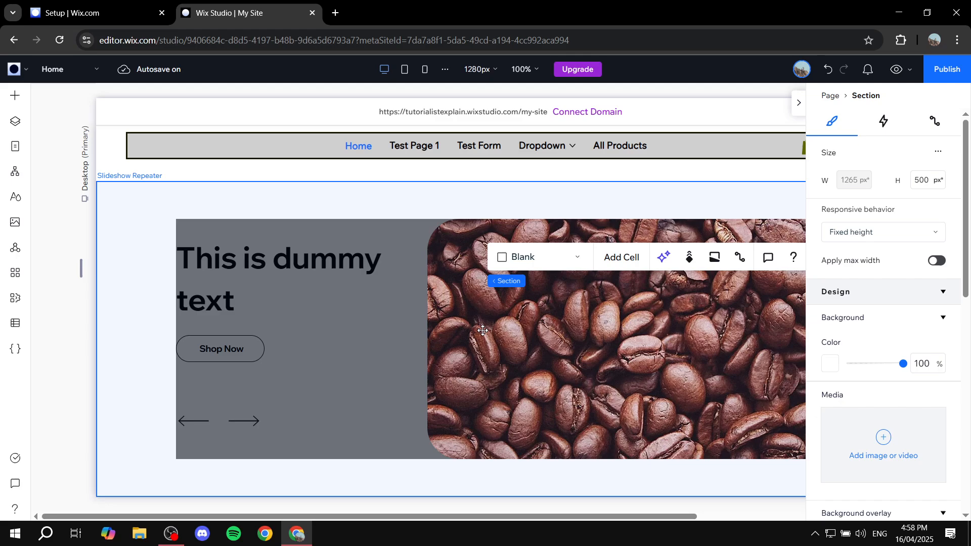
pyautogui.click(537, 342)
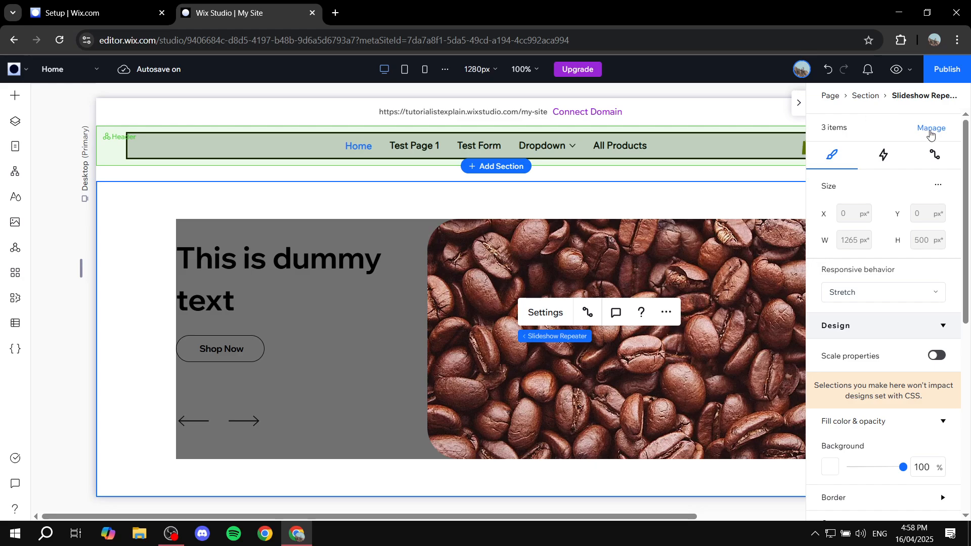
pyautogui.click(930, 129)
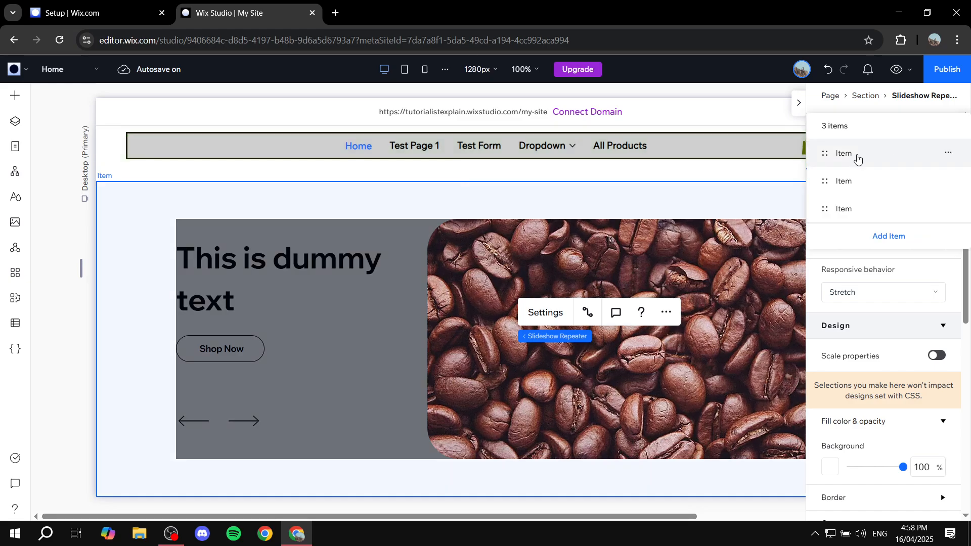
pyautogui.click(848, 185)
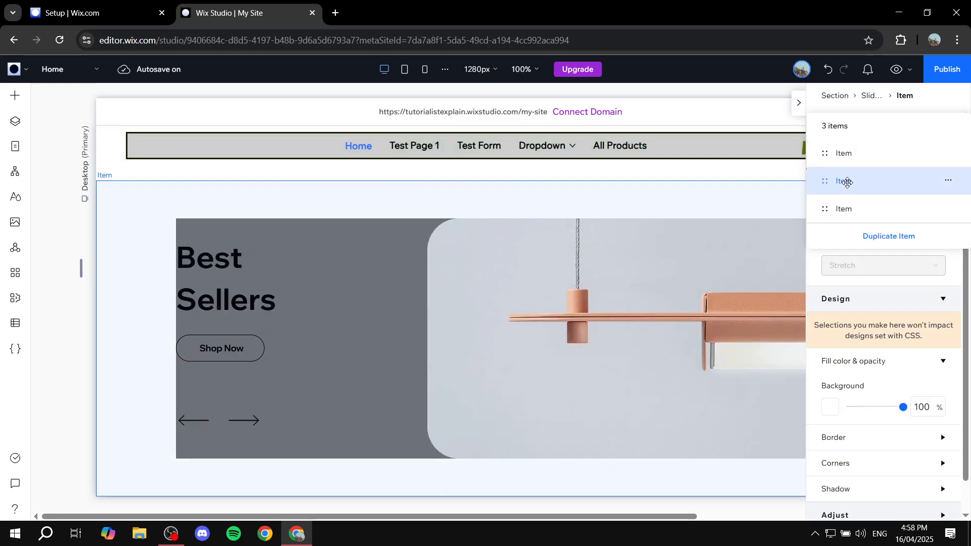
pyautogui.click(847, 209)
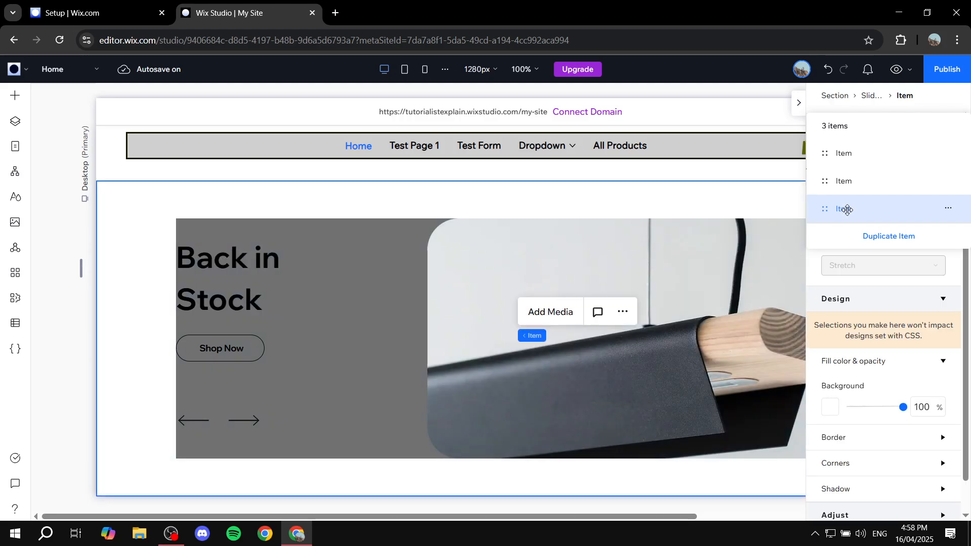
pyautogui.click(845, 151)
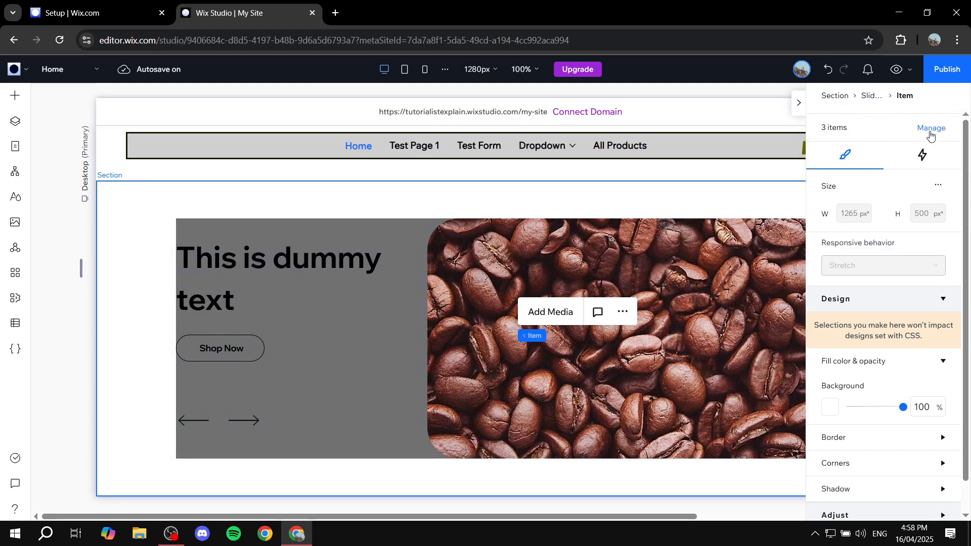
# Step: Check the first item's options in the repeater's item list, and switch to the second slide, "Best Sellers"
pyautogui.click(931, 133)
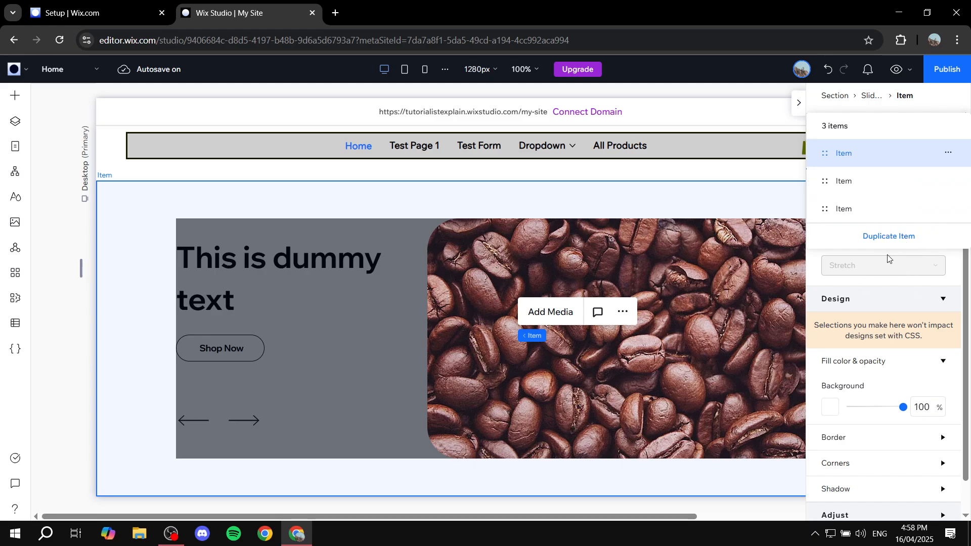
pyautogui.click(951, 158)
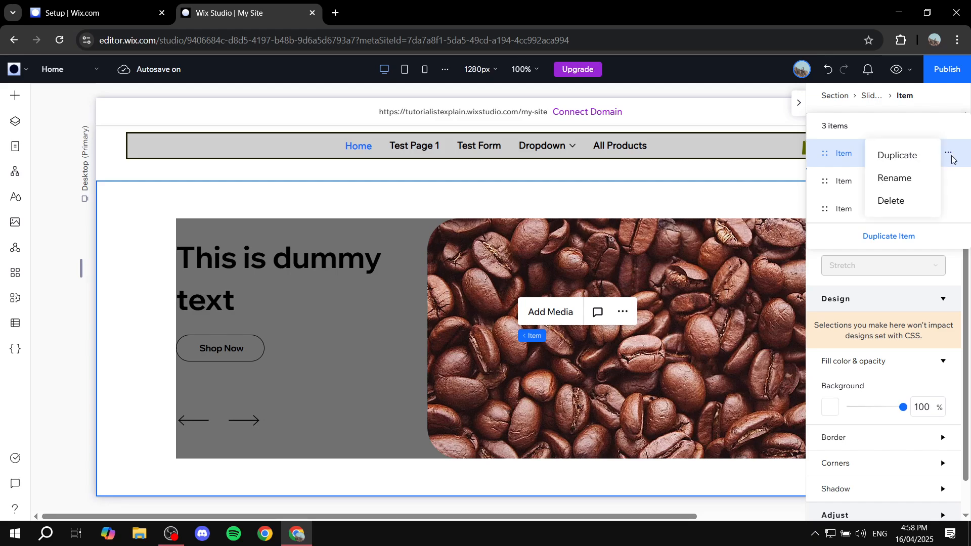
pyautogui.click(952, 156)
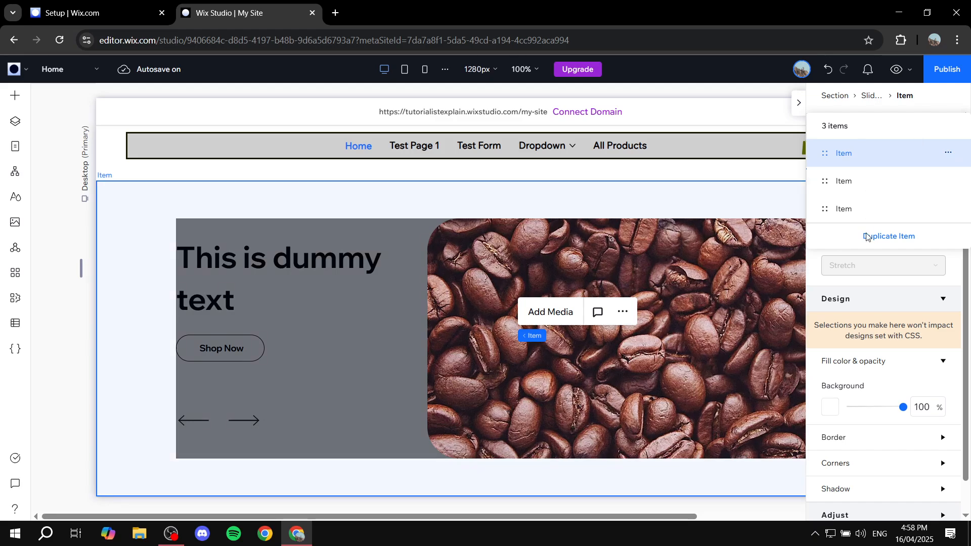
pyautogui.click(850, 273)
pyautogui.click(930, 128)
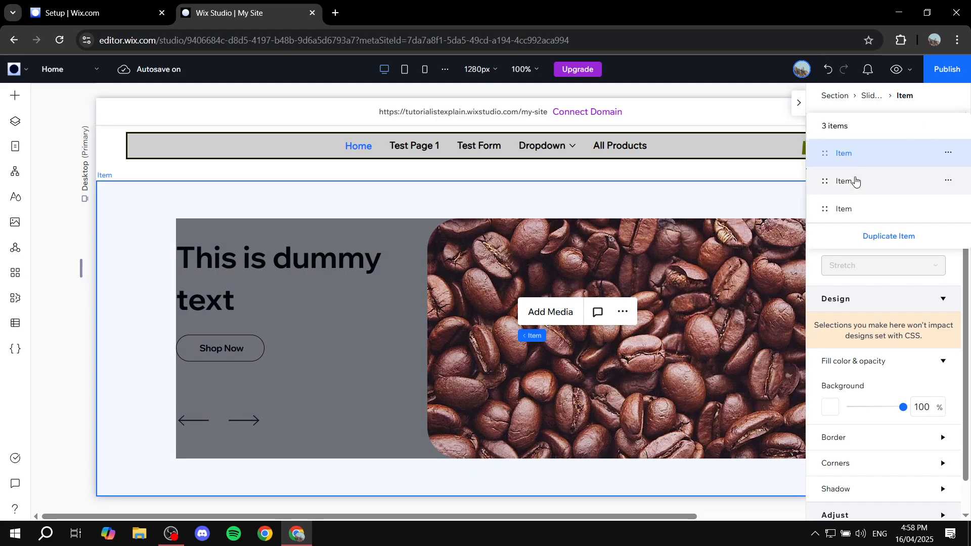
pyautogui.click(855, 181)
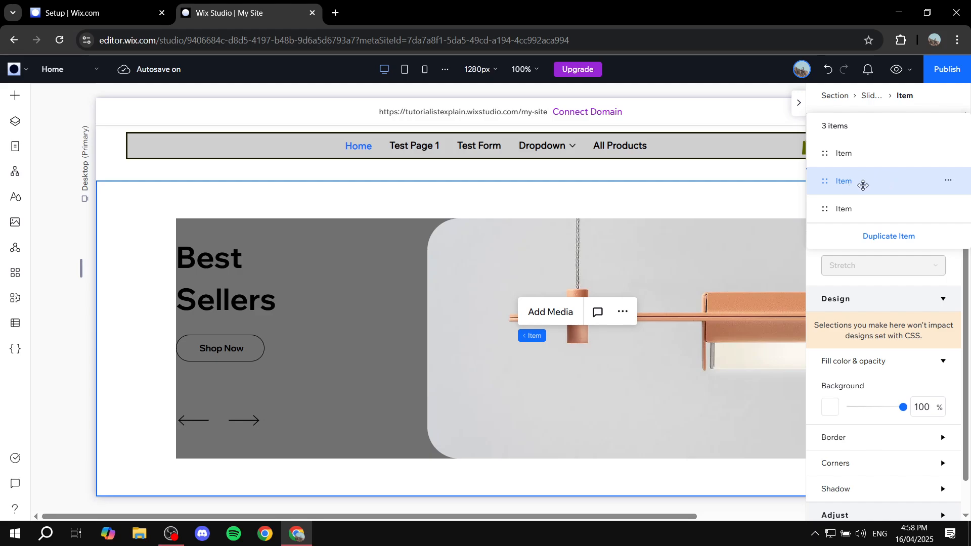
pyautogui.click(664, 380)
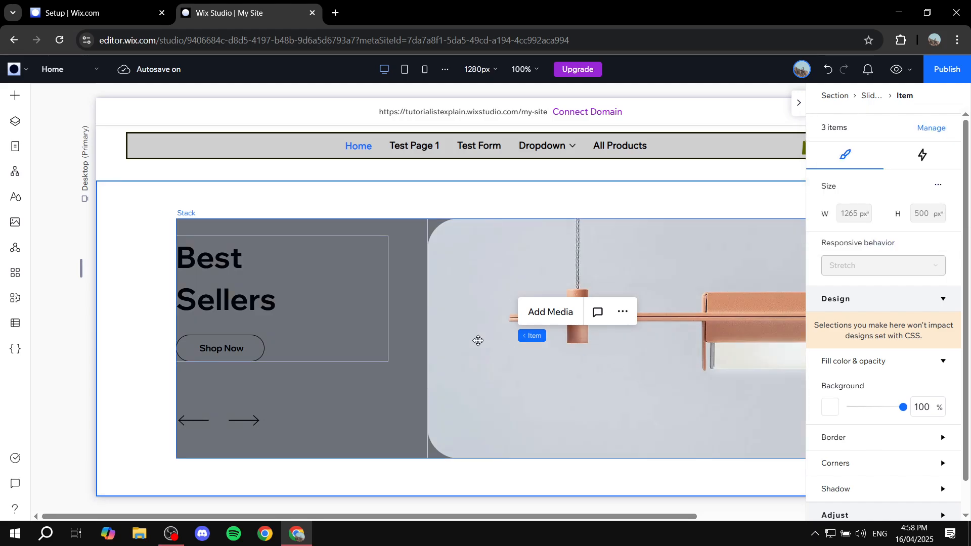
pyautogui.click(239, 285)
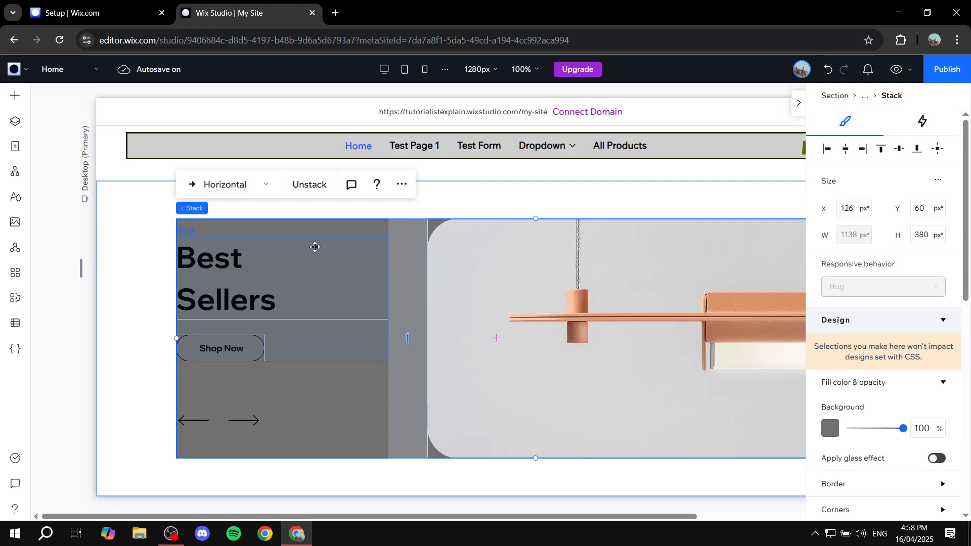
pyautogui.click(140, 266)
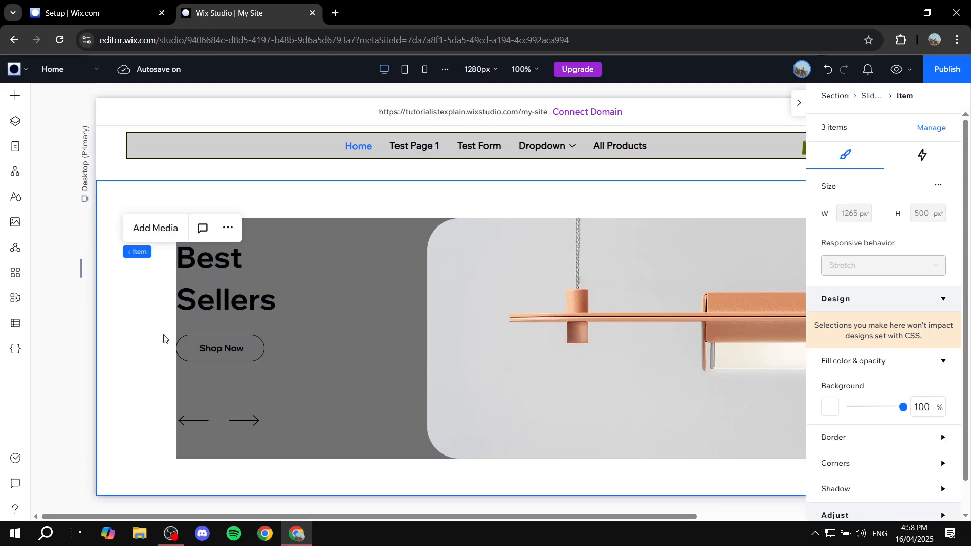
pyautogui.click(473, 306)
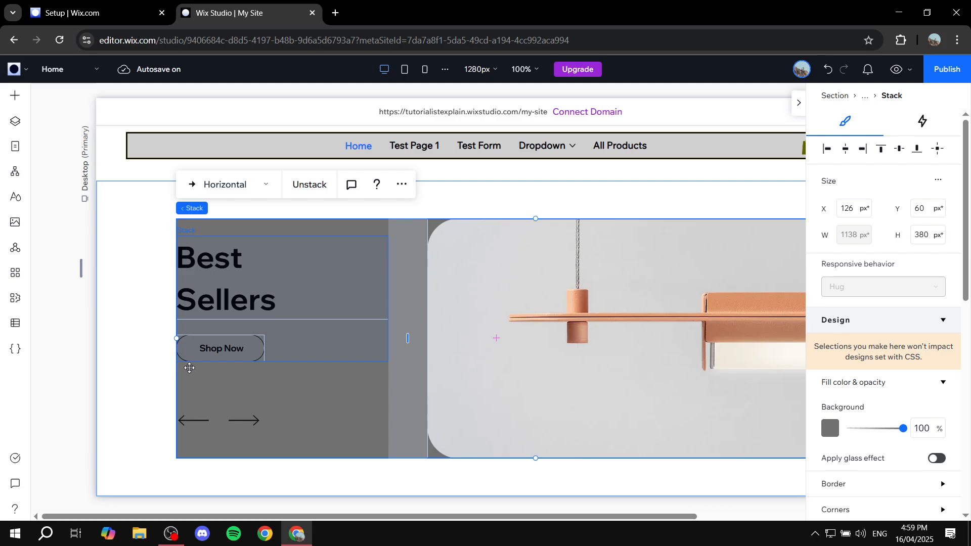
pyautogui.click(135, 370)
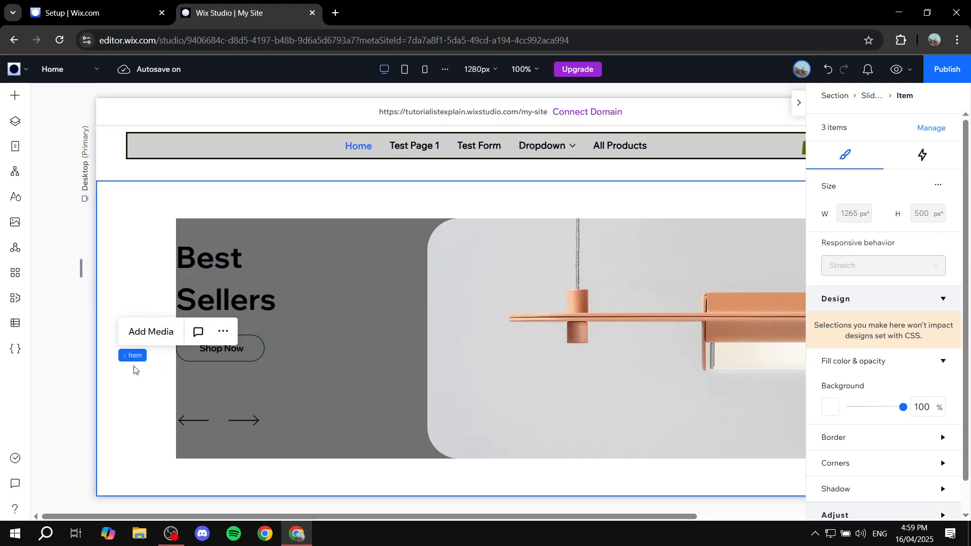
pyautogui.click(56, 393)
# Step: Add a fourth item to the slideshow repeater, show that new slide on the canvas, and close the item list
pyautogui.click(385, 310)
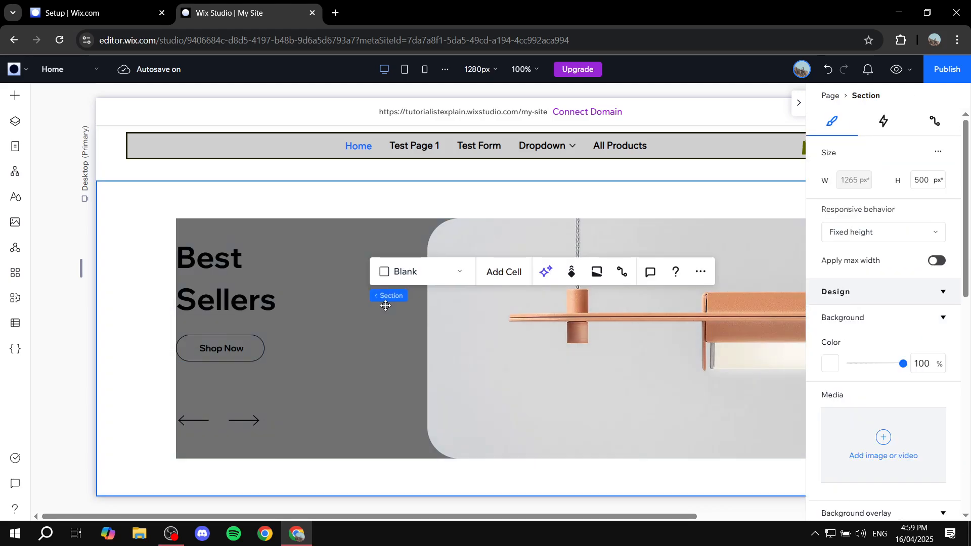
pyautogui.click(326, 314)
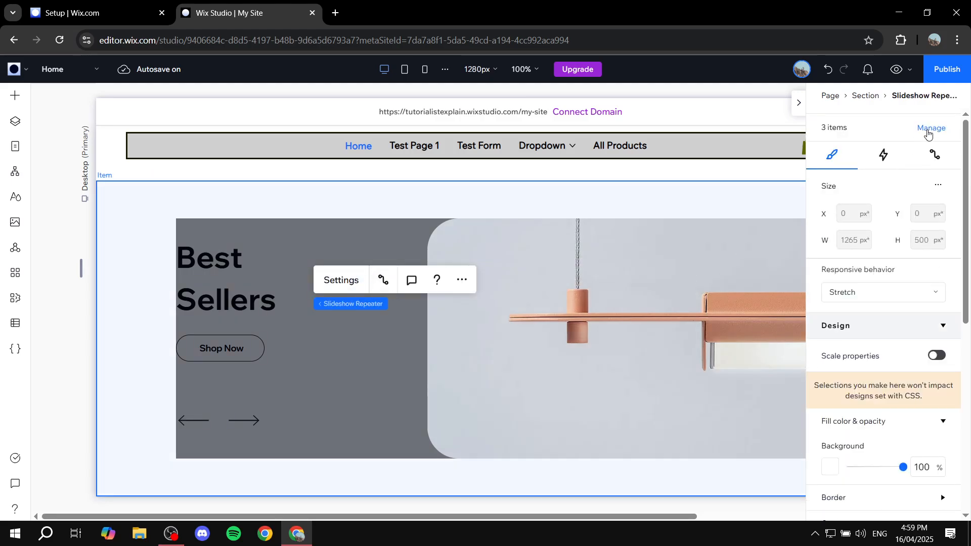
pyautogui.click(930, 129)
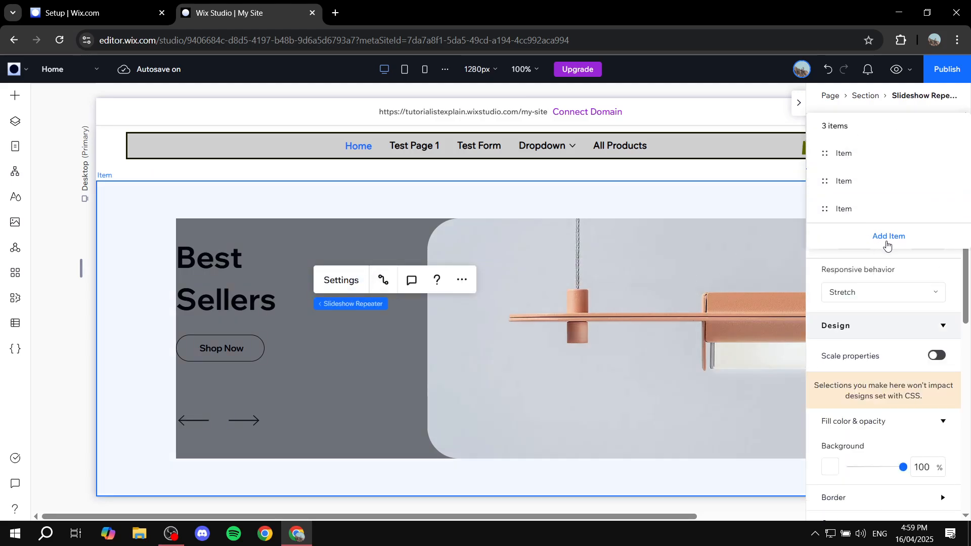
pyautogui.click(890, 238)
pyautogui.click(845, 240)
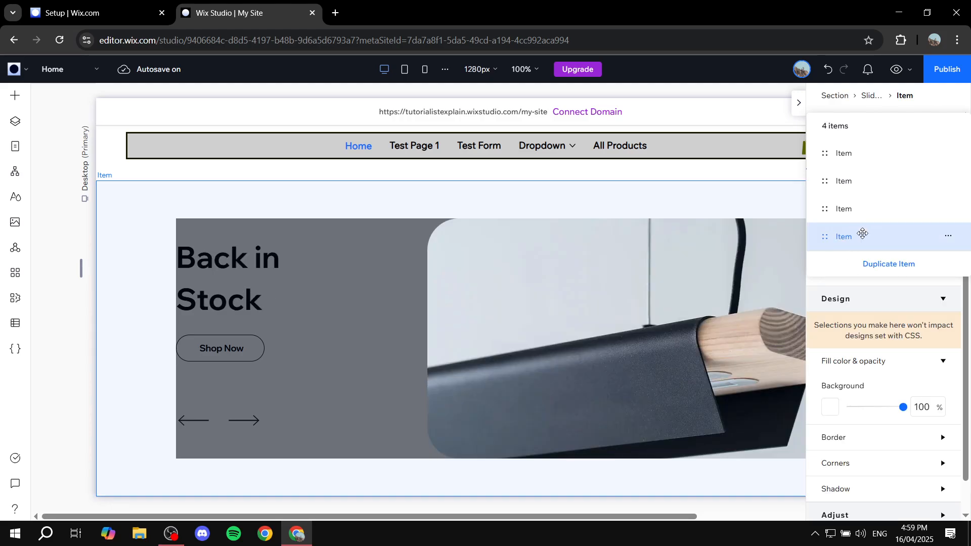
pyautogui.click(614, 329)
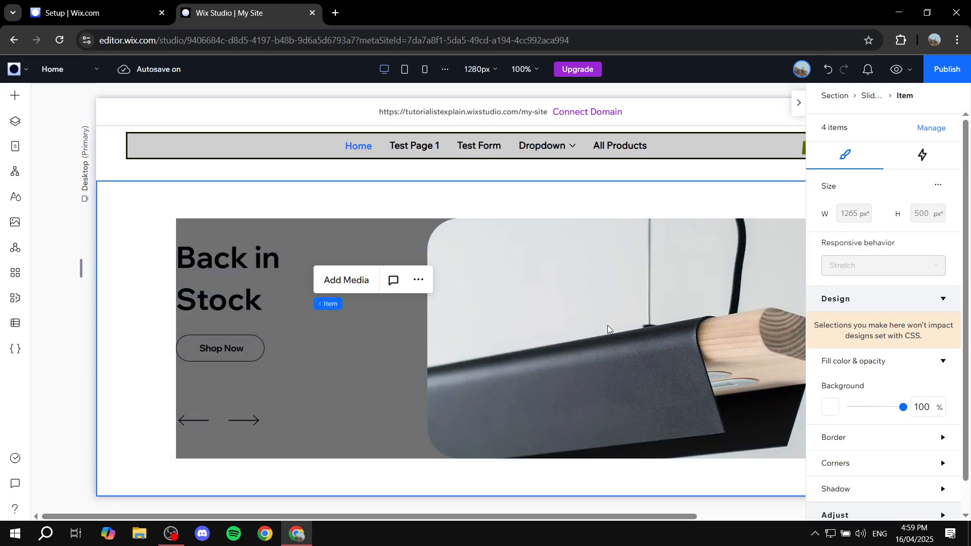
pyautogui.click(601, 323)
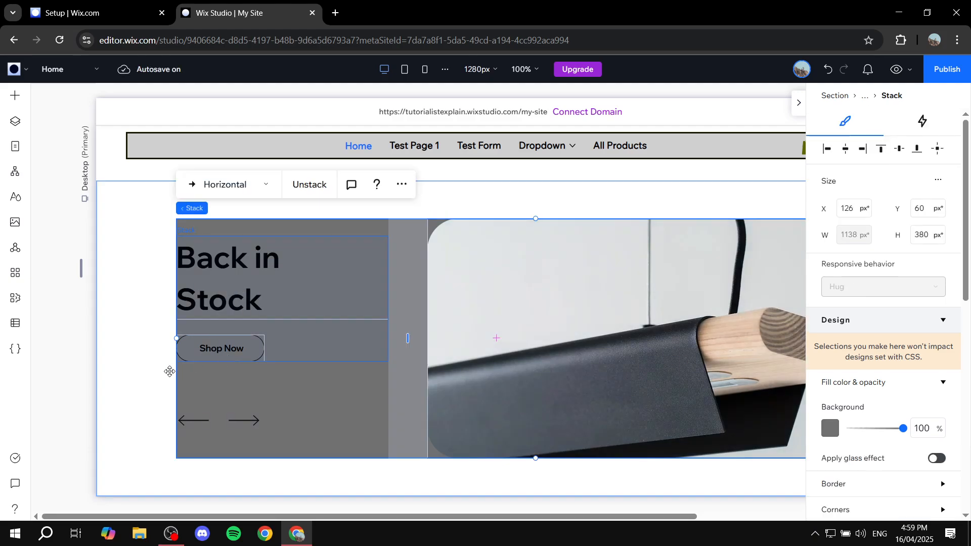
pyautogui.click(83, 393)
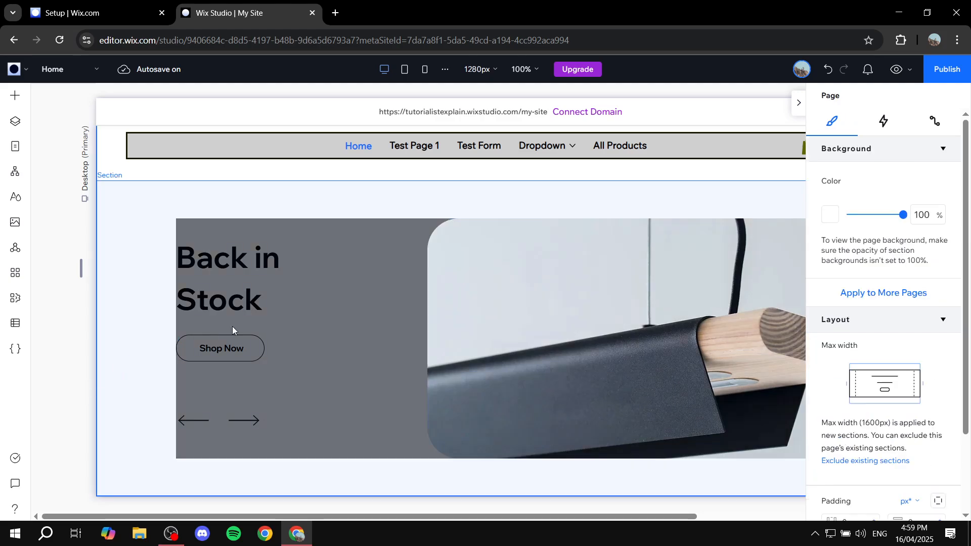